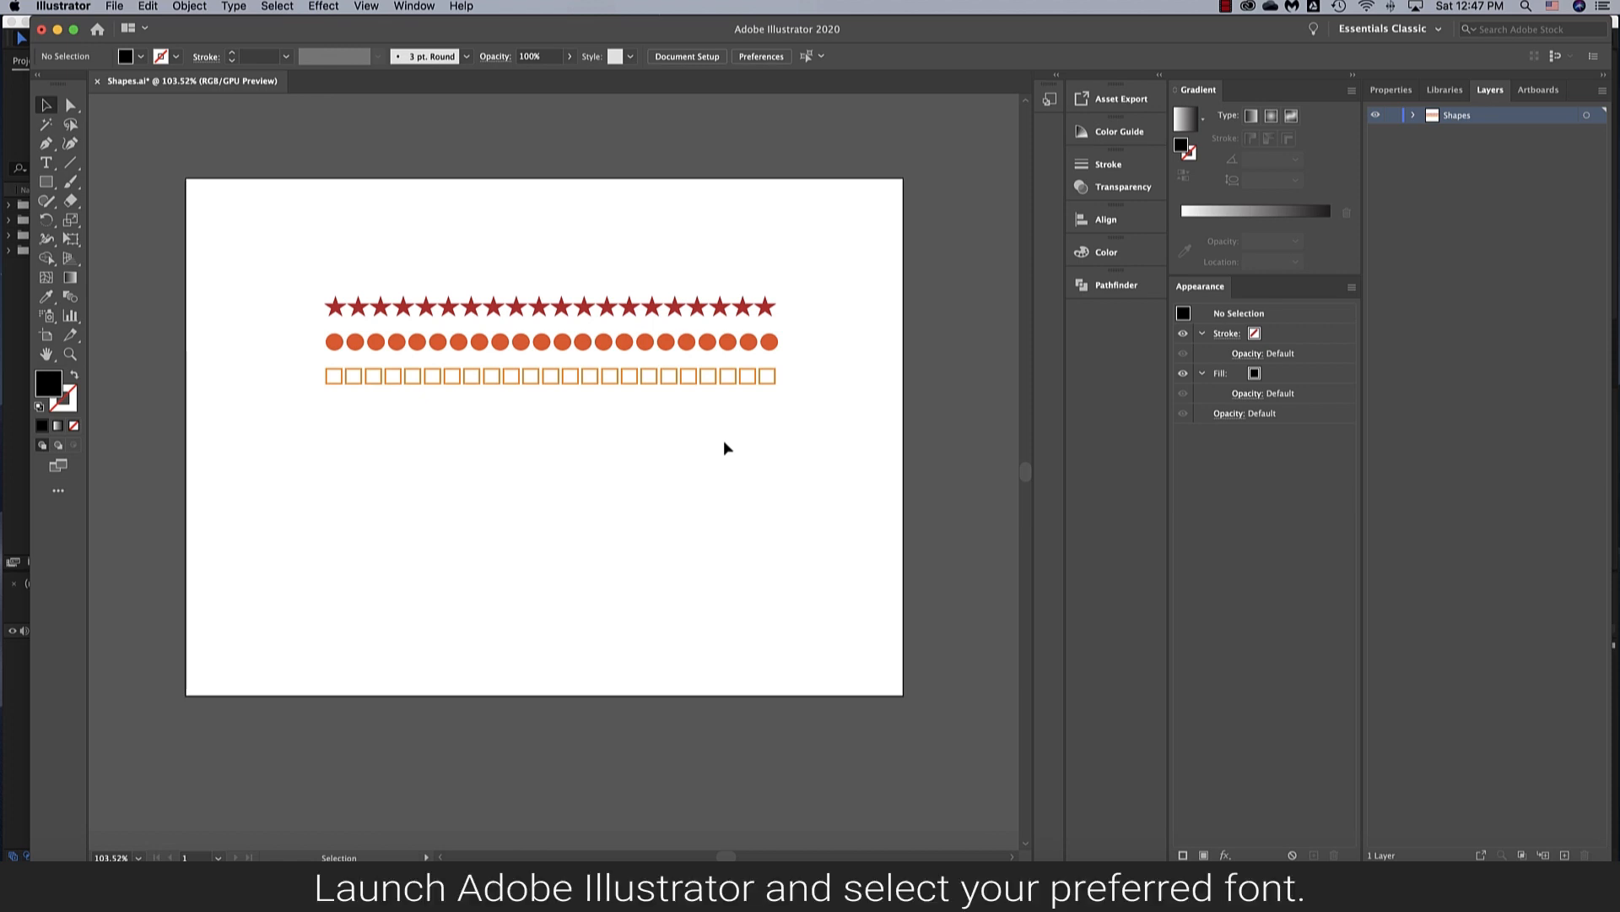
Place a new point text object in the empty area below the shape rows and display the Glyphs panel
{"action": "left_click", "coordinate": [625, 346]}
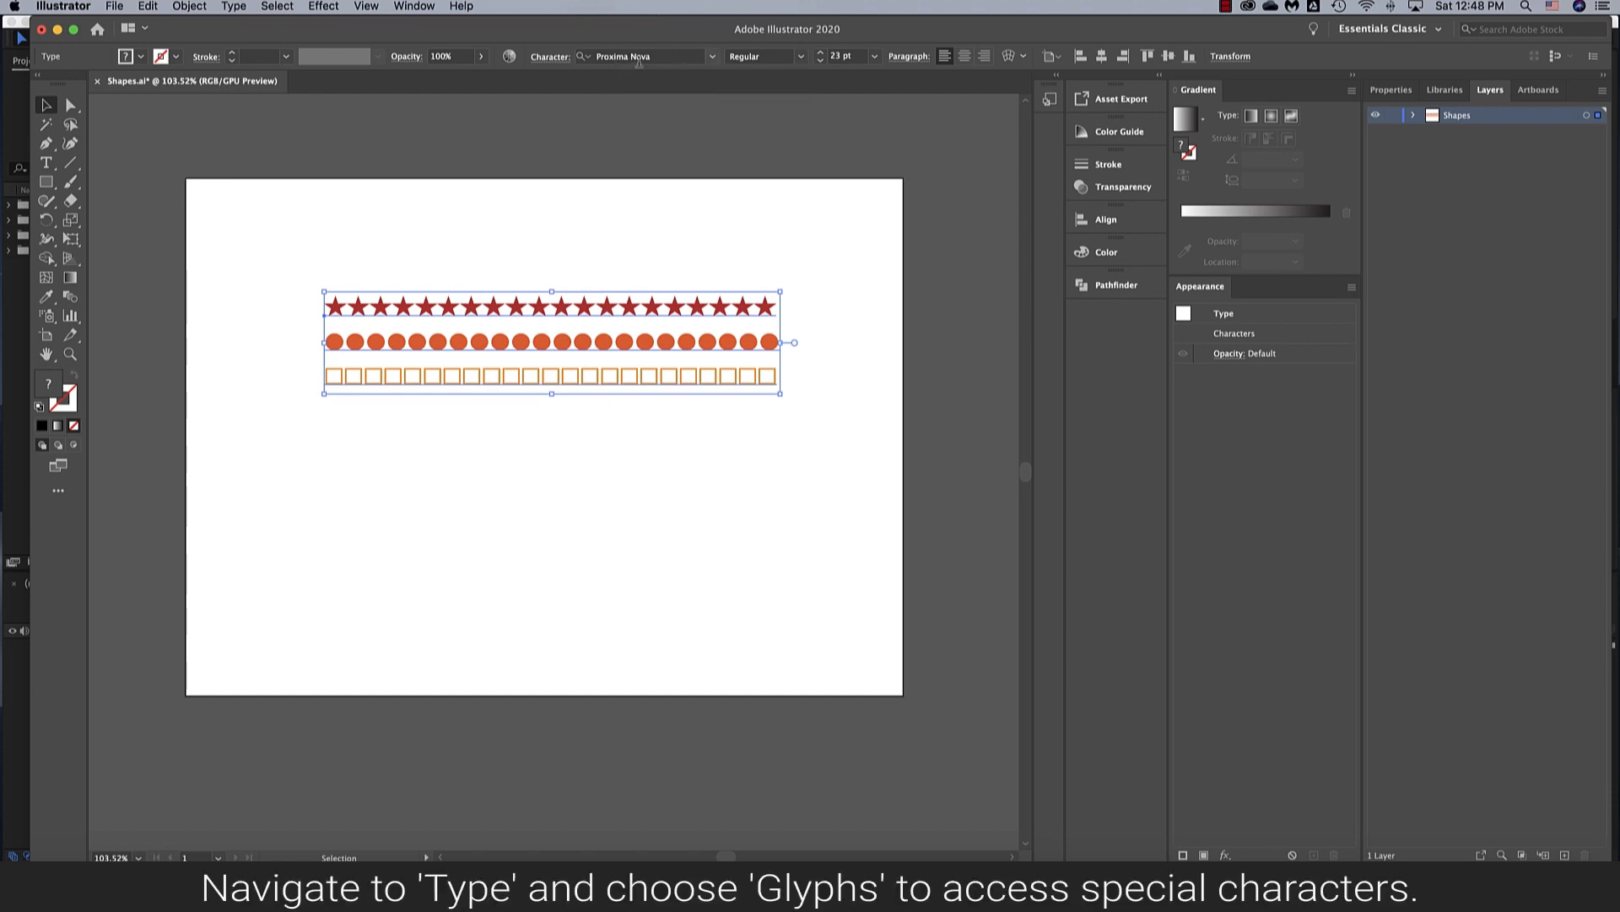
{"action": "left_click", "coordinate": [47, 165]}
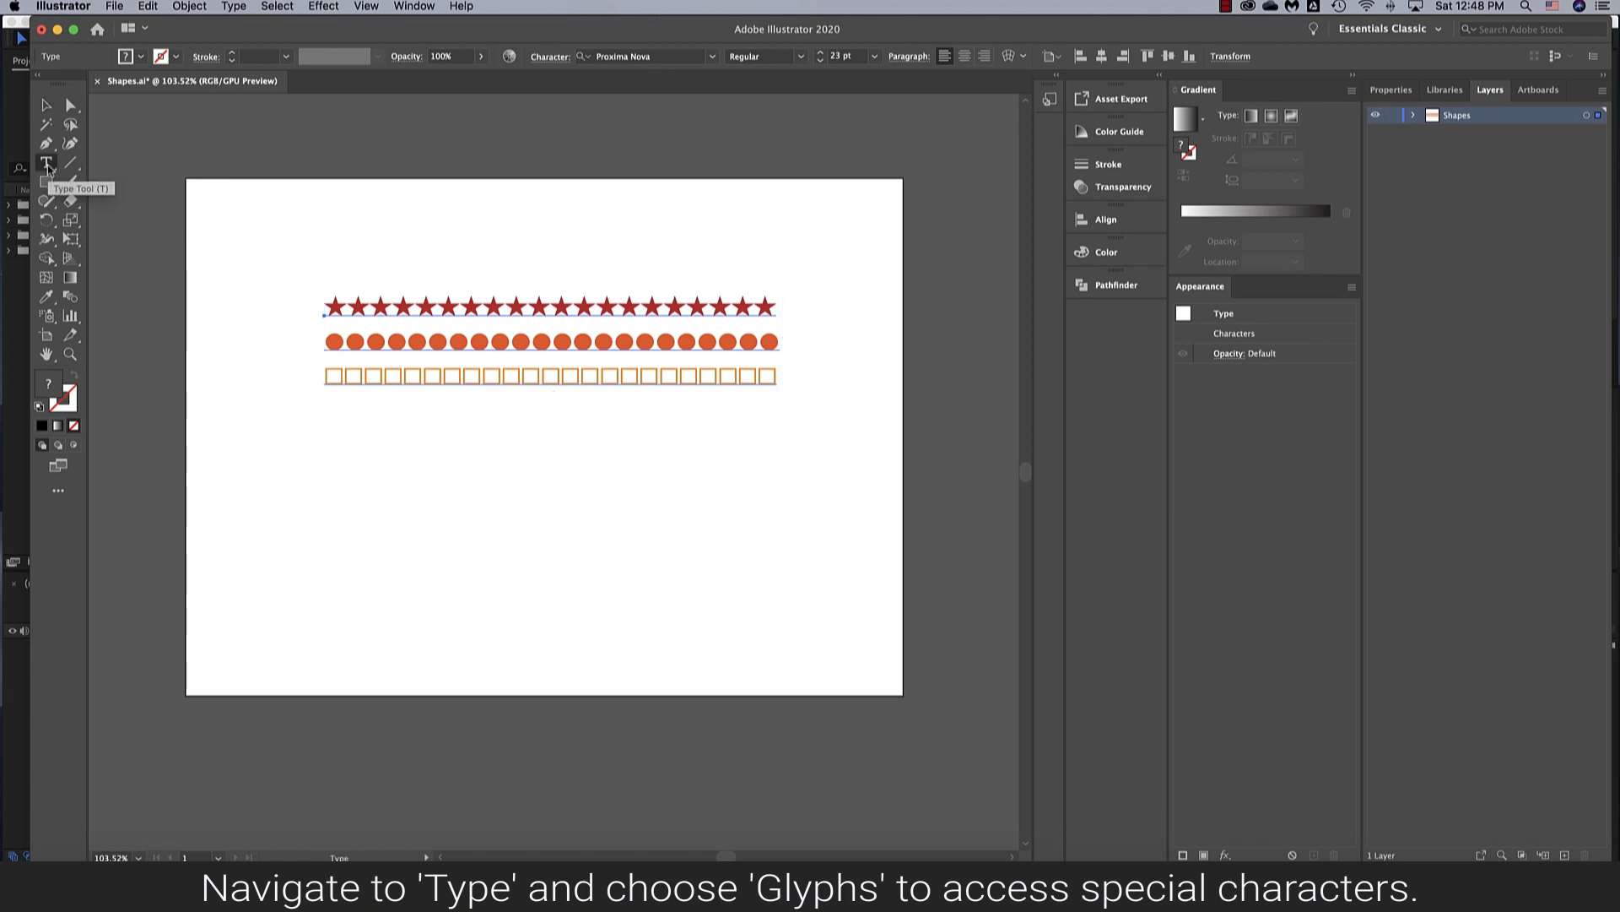
{"action": "left_click", "coordinate": [352, 517]}
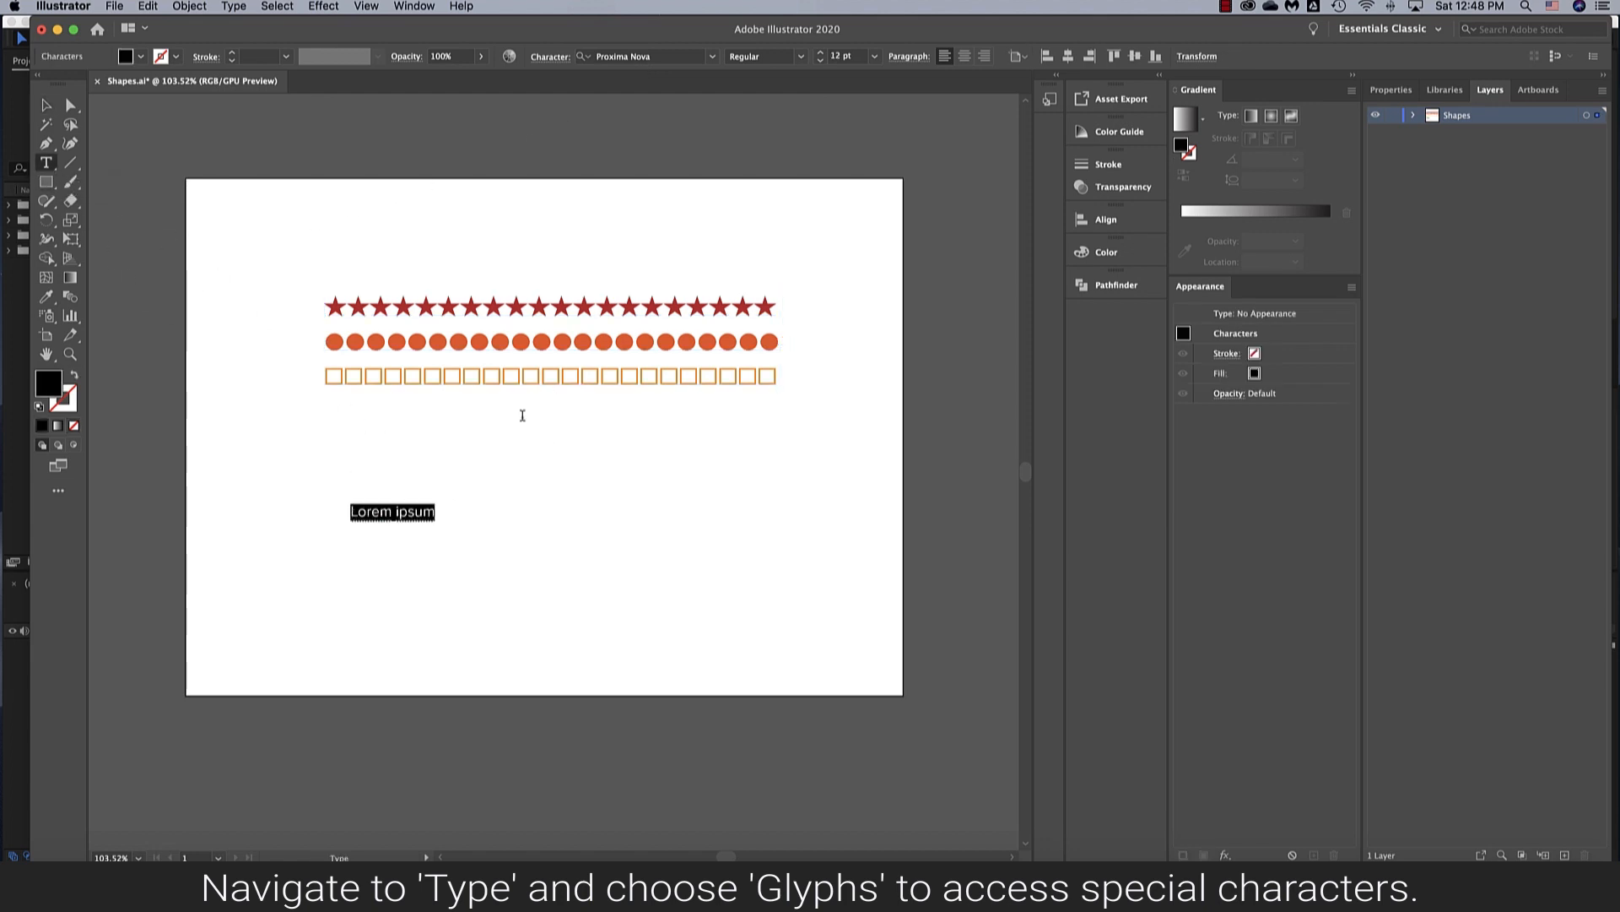
{"action": "left_click", "coordinate": [231, 8]}
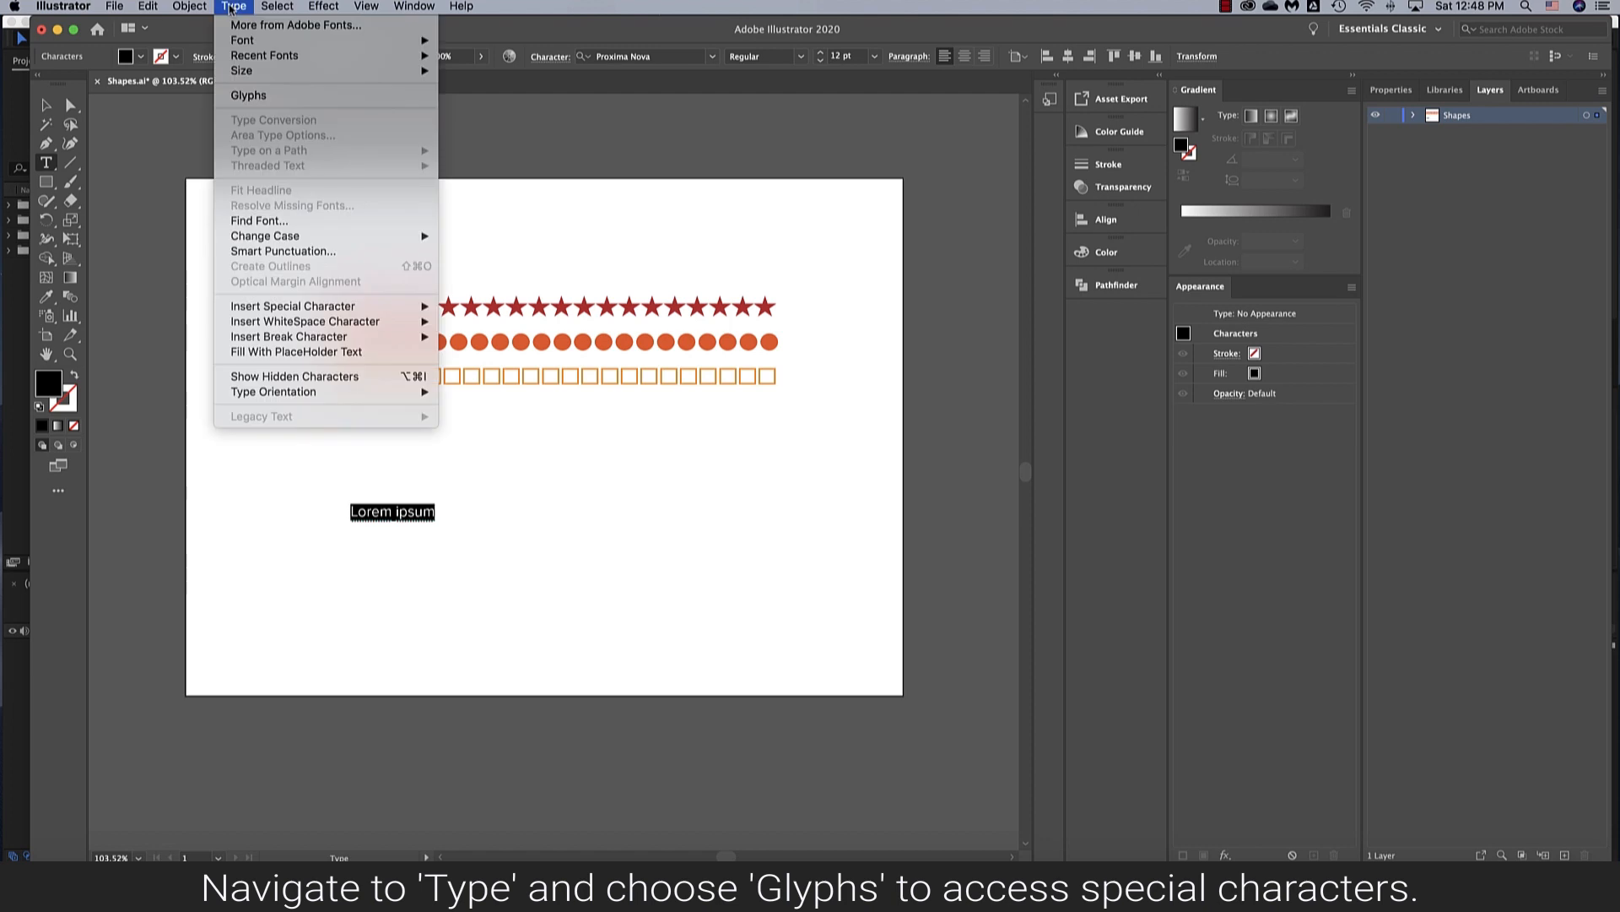
{"action": "left_click", "coordinate": [248, 96]}
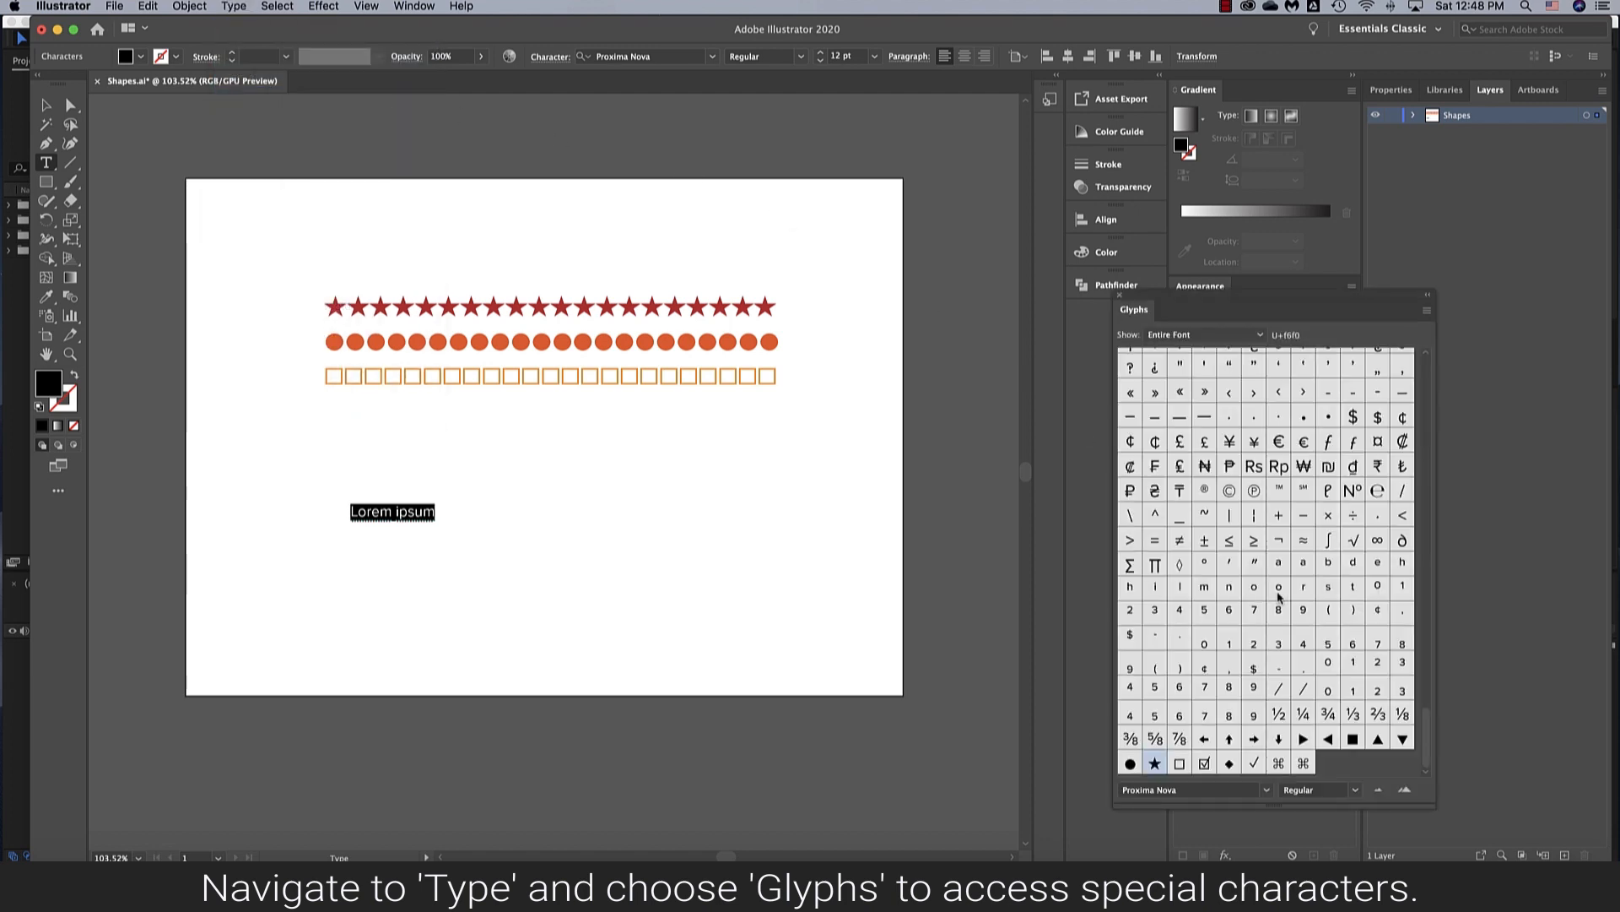
Replace the placeholder text with three lines of Proxima Nova glyphs: three right-pointing triangles, three solid squares and three stars
{"action": "scroll", "coordinate": [1294, 611], "scroll_direction": "up", "scroll_amount": 5}
{"action": "scroll", "coordinate": [1300, 621], "scroll_direction": "down", "scroll_amount": 5}
{"action": "double_click", "coordinate": [1304, 739]}
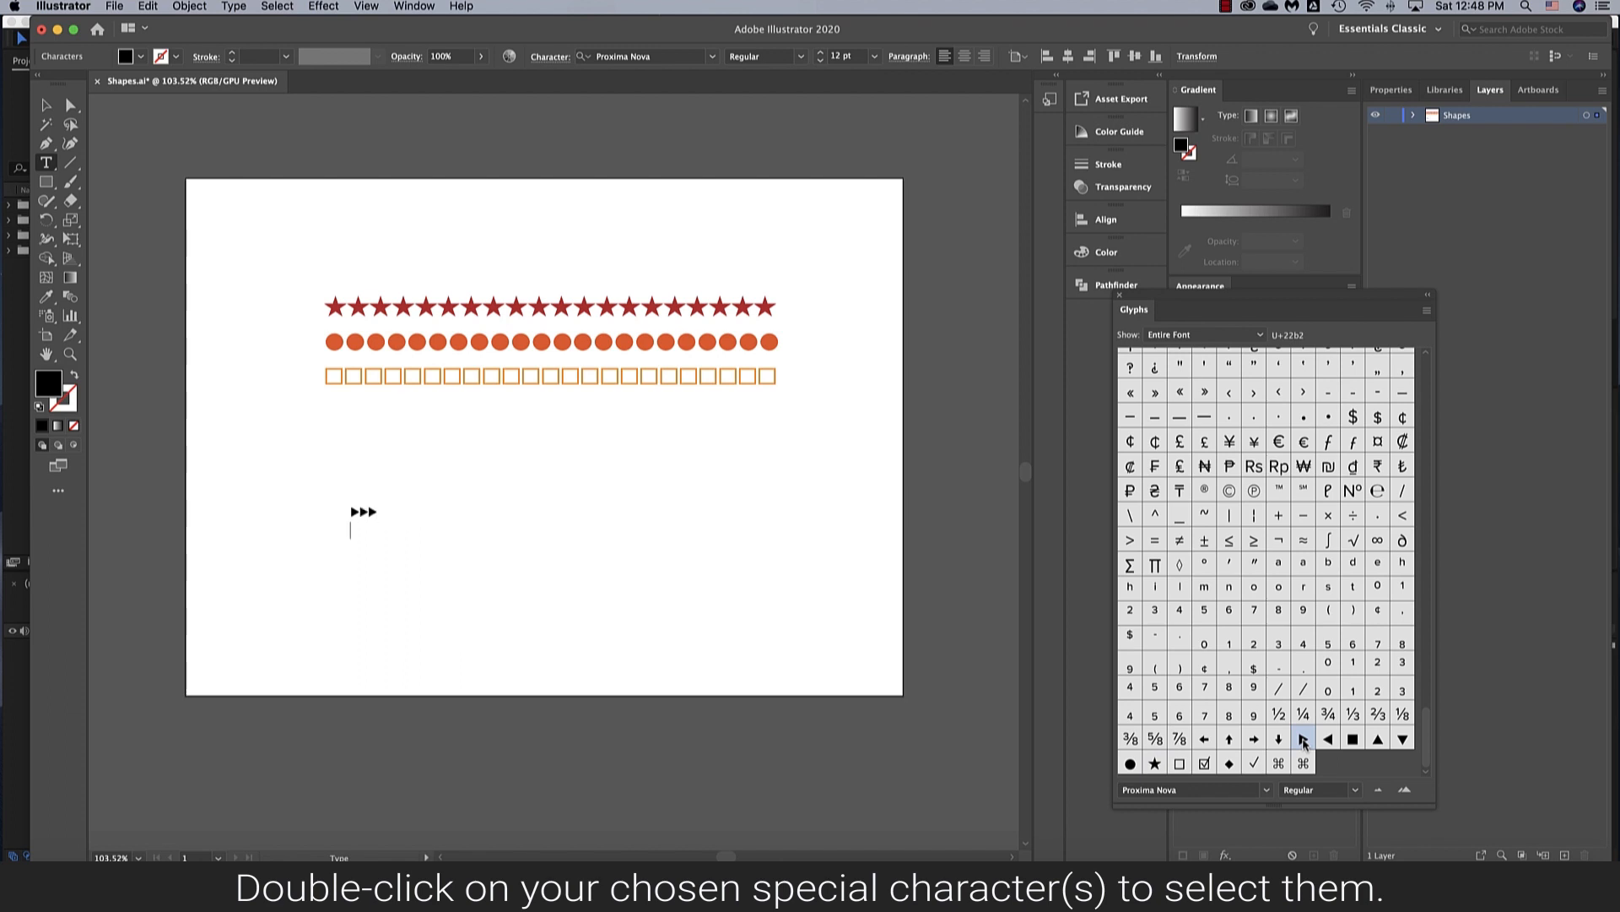
{"action": "double_click", "coordinate": [1353, 740]}
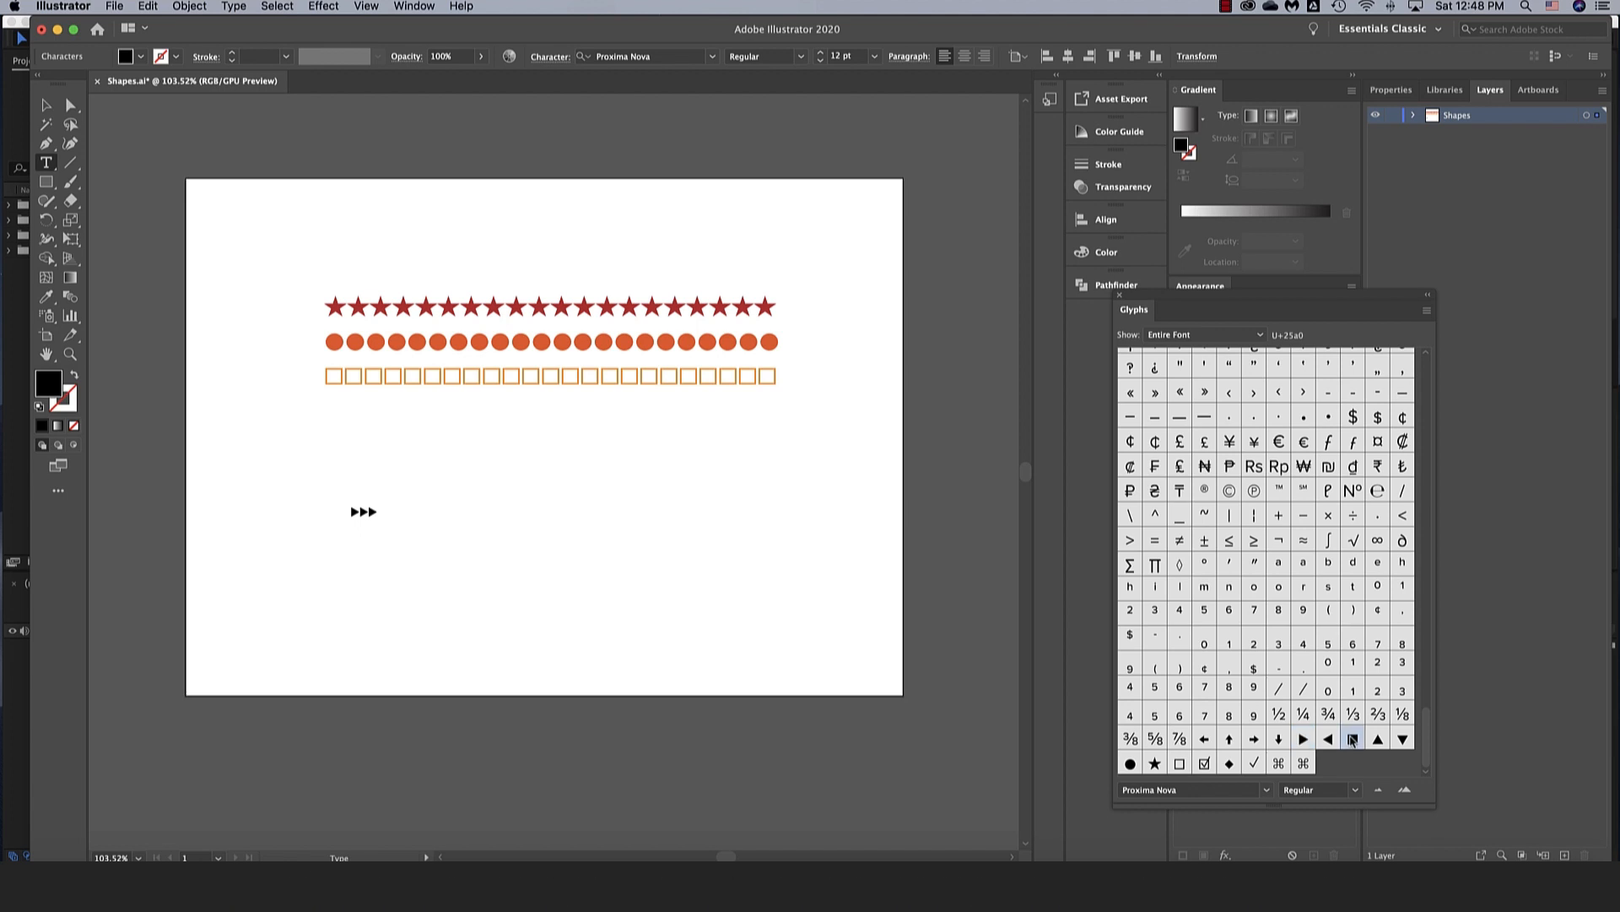
{"action": "double_click", "coordinate": [1353, 740]}
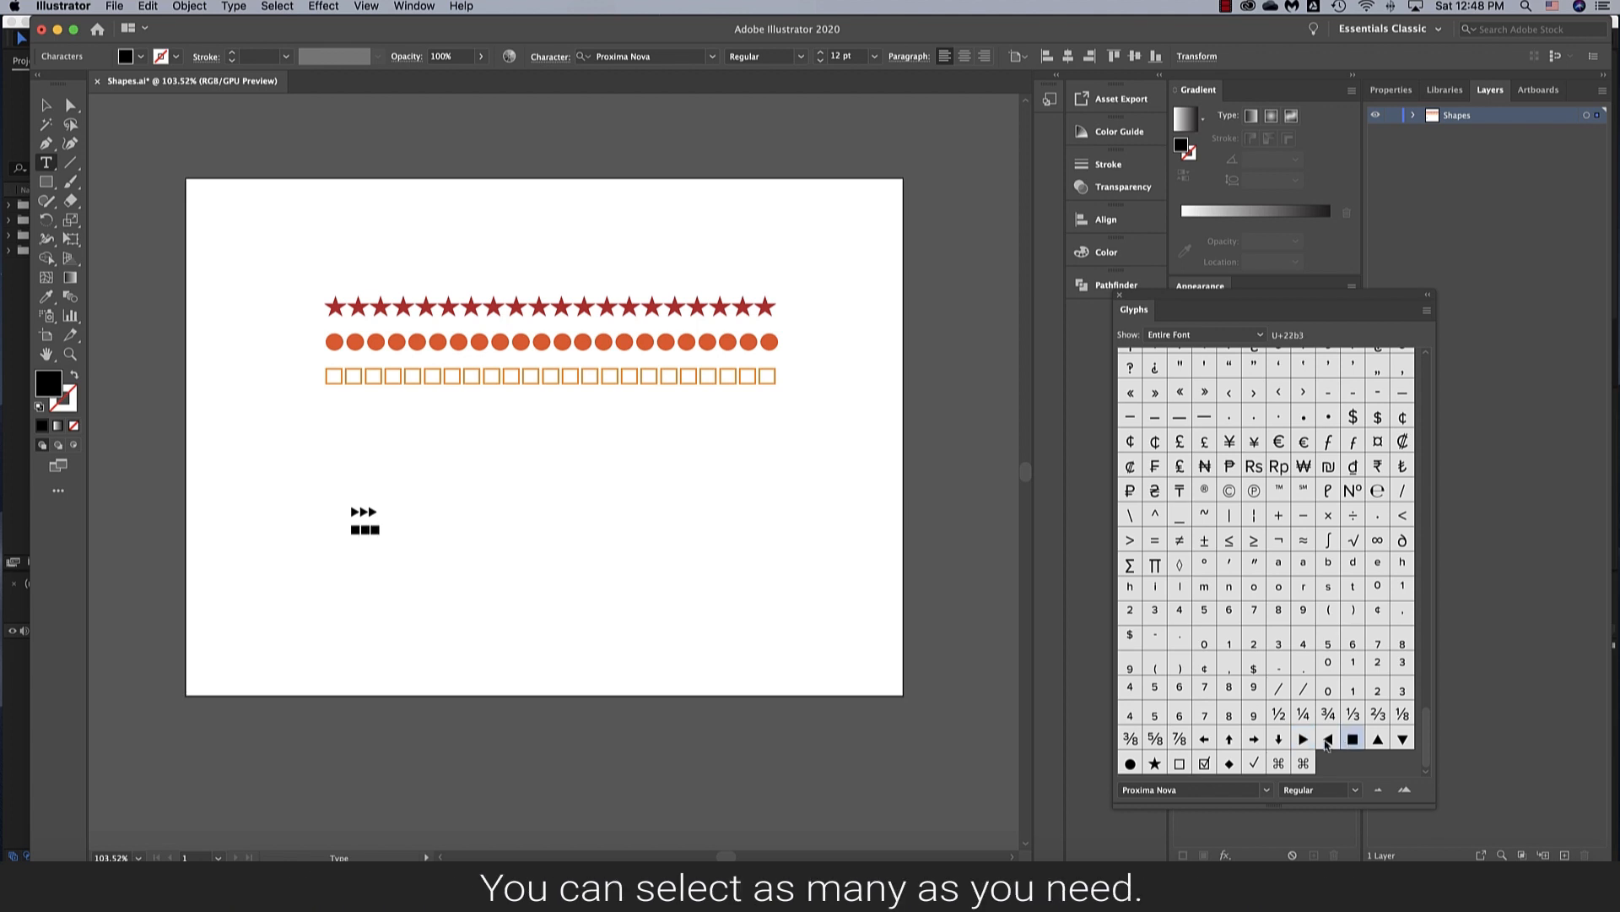
{"action": "left_click", "coordinate": [1156, 765]}
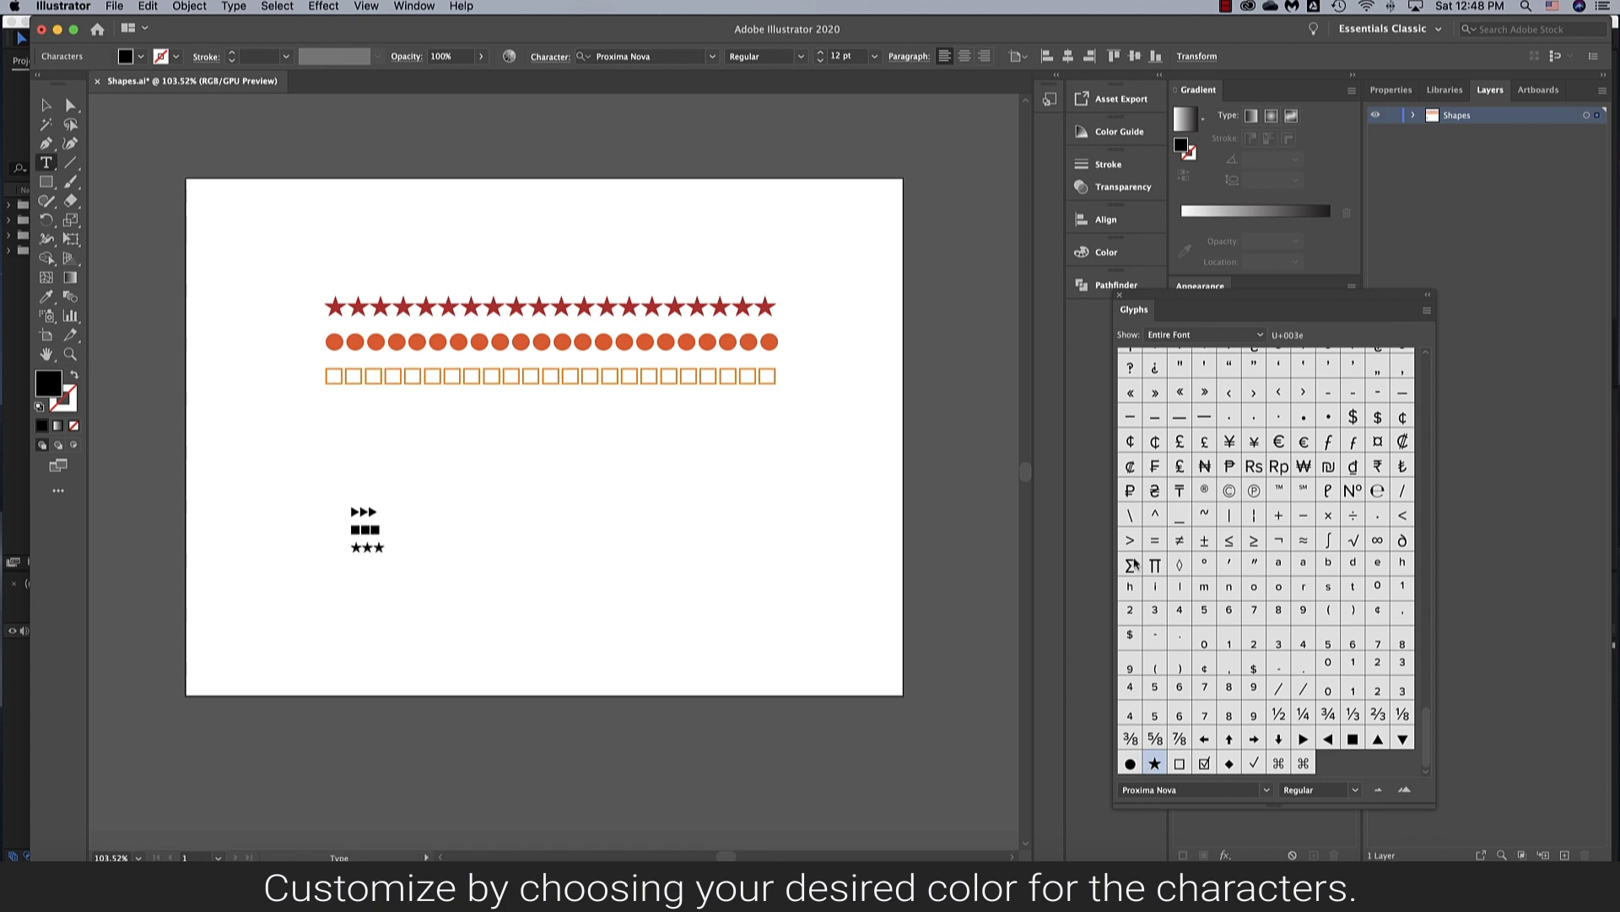
Close the Glyphs panel and delete the sample text object containing the black triangles, squares and stars
{"action": "left_click", "coordinate": [1119, 297]}
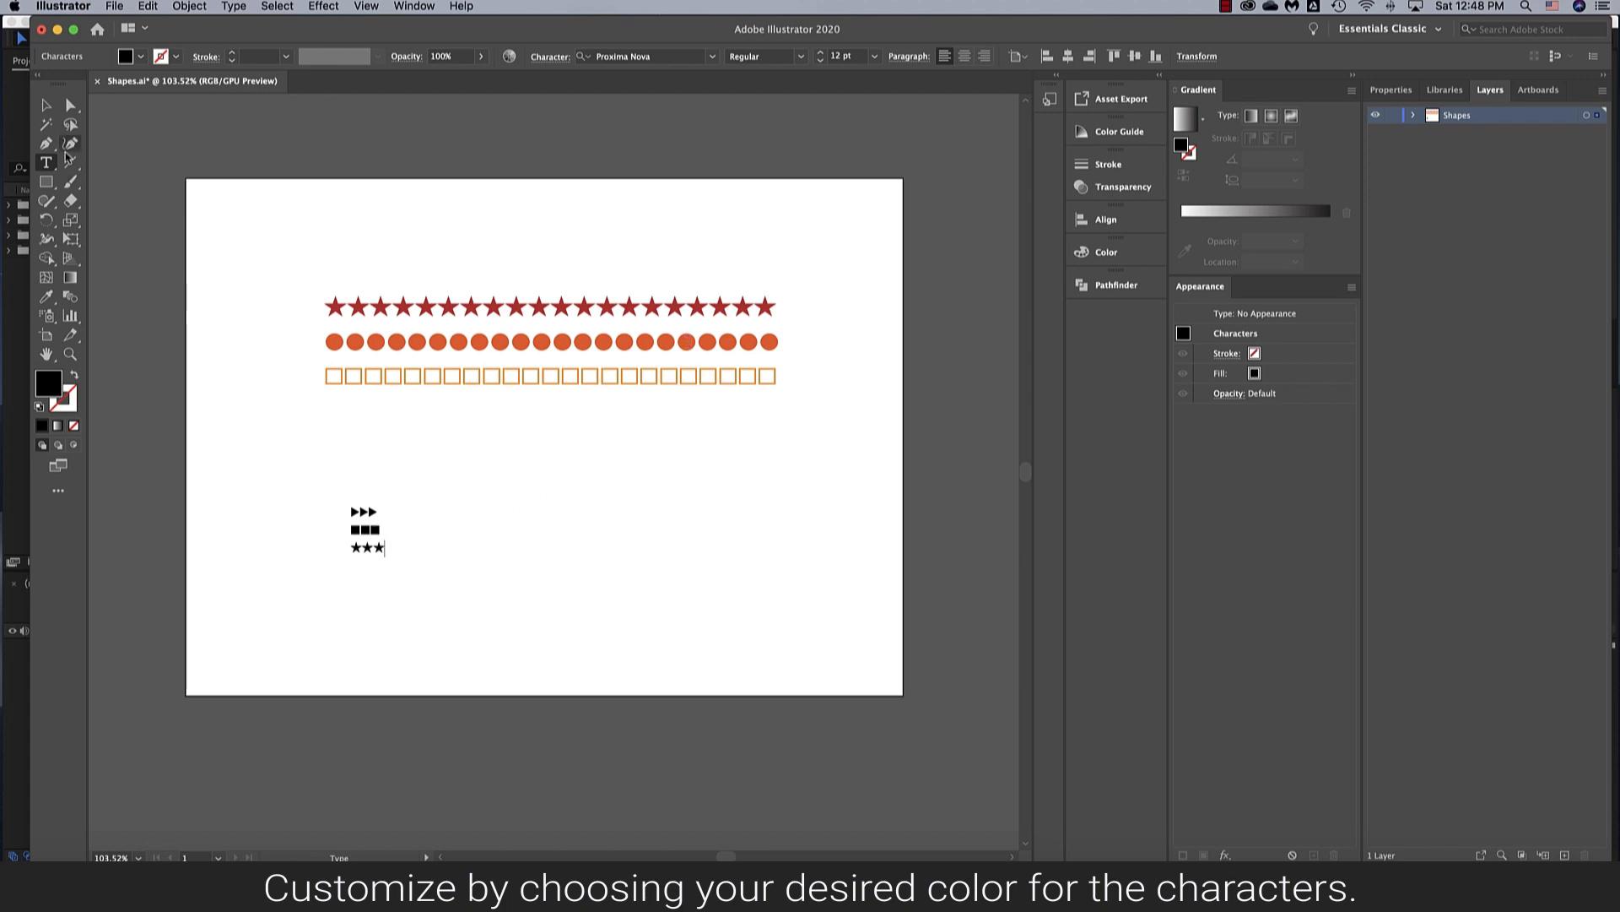
{"action": "left_click", "coordinate": [46, 105]}
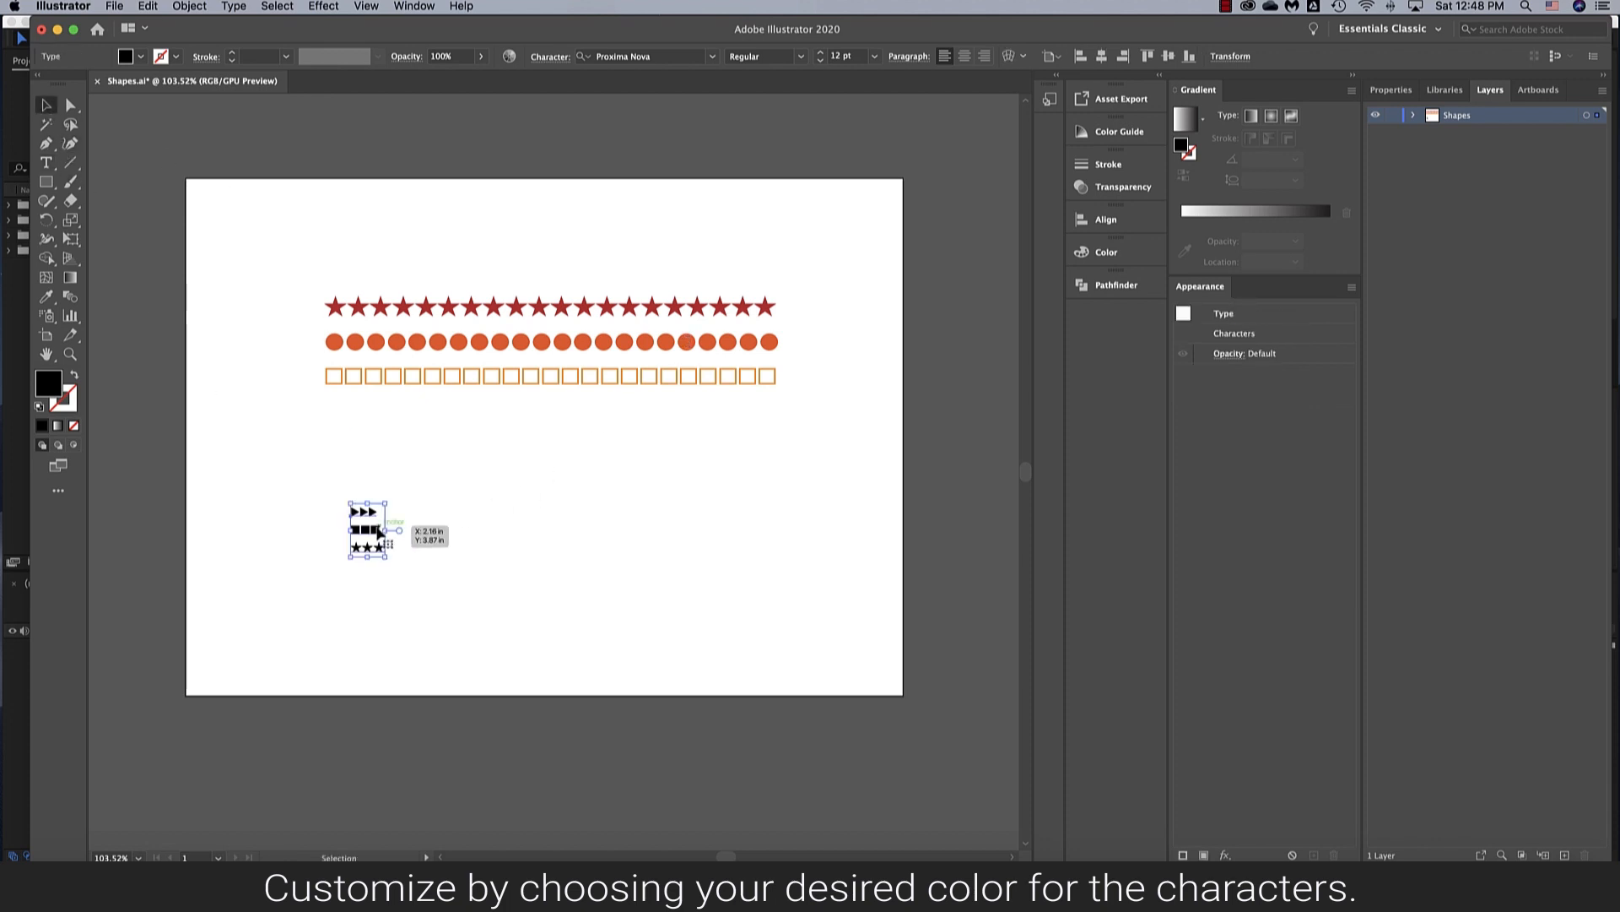
{"action": "key", "text": "Delete"}
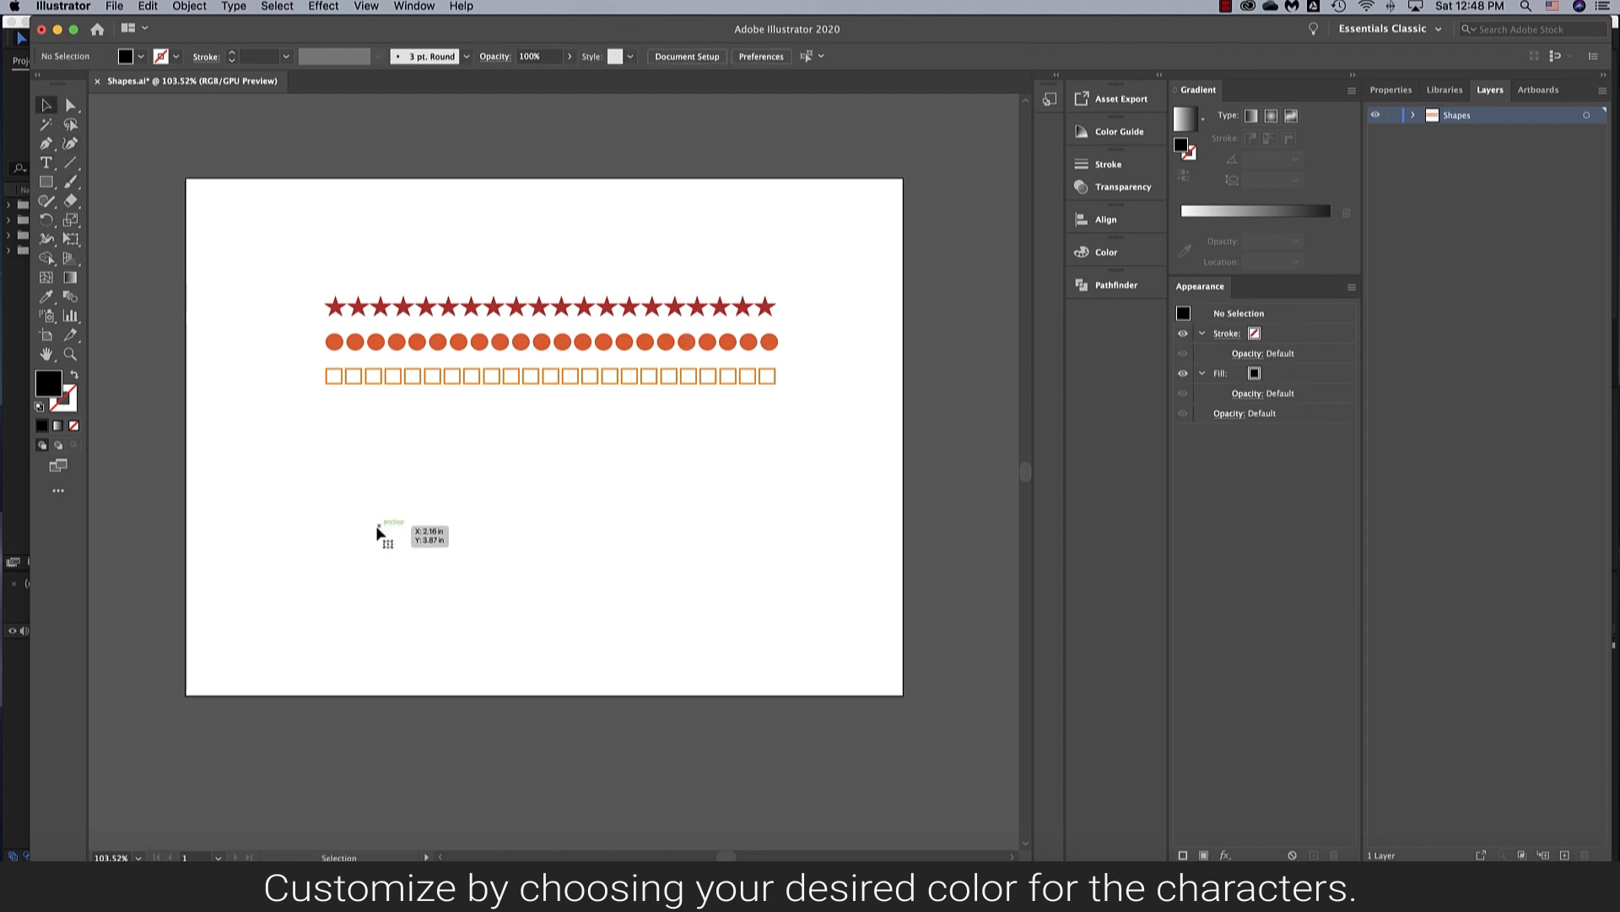
Copy the coloured text object with the rows of stars, circles and squares to the clipboard
{"action": "left_click", "coordinate": [550, 347]}
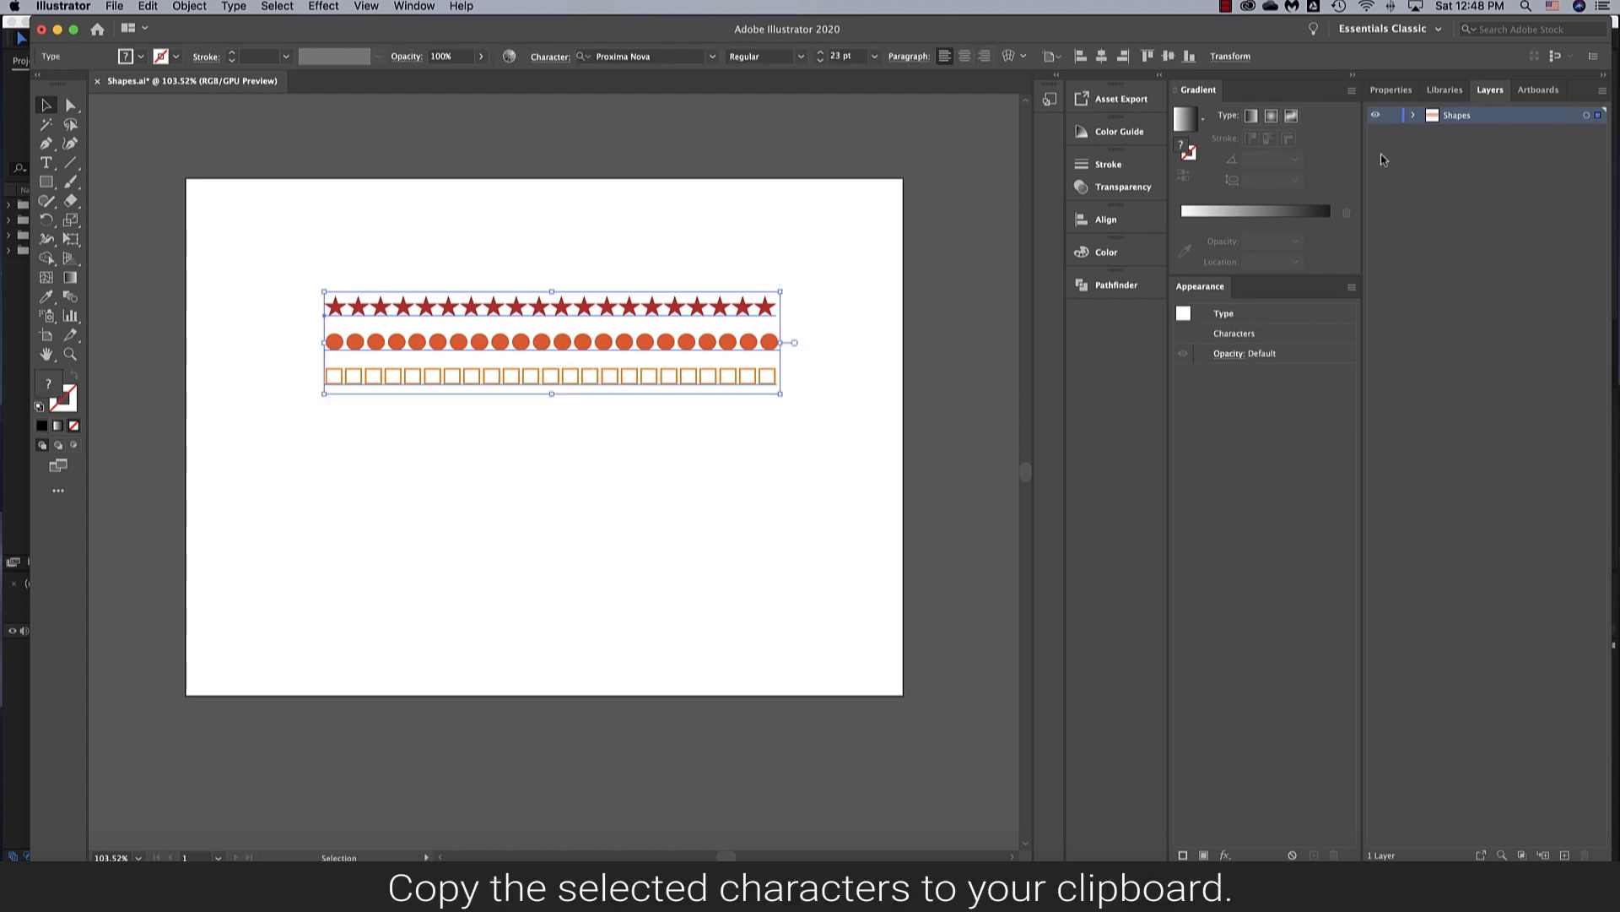
{"action": "left_click", "coordinate": [1415, 115]}
{"action": "left_click", "coordinate": [1416, 116]}
{"action": "left_click", "coordinate": [148, 7]}
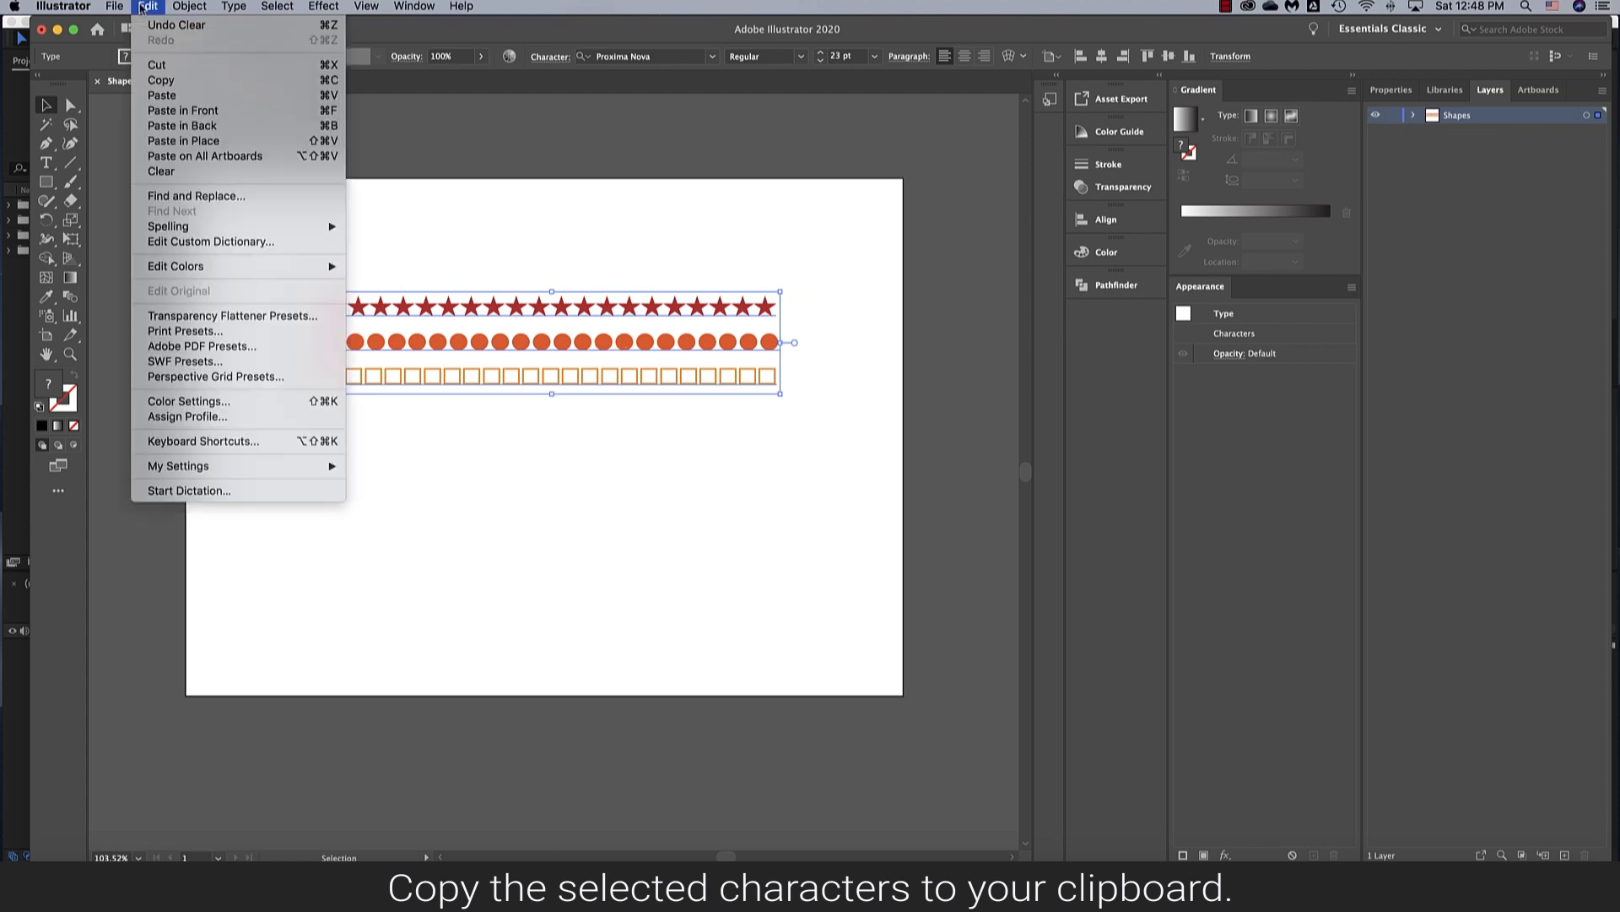
{"action": "left_click", "coordinate": [177, 80]}
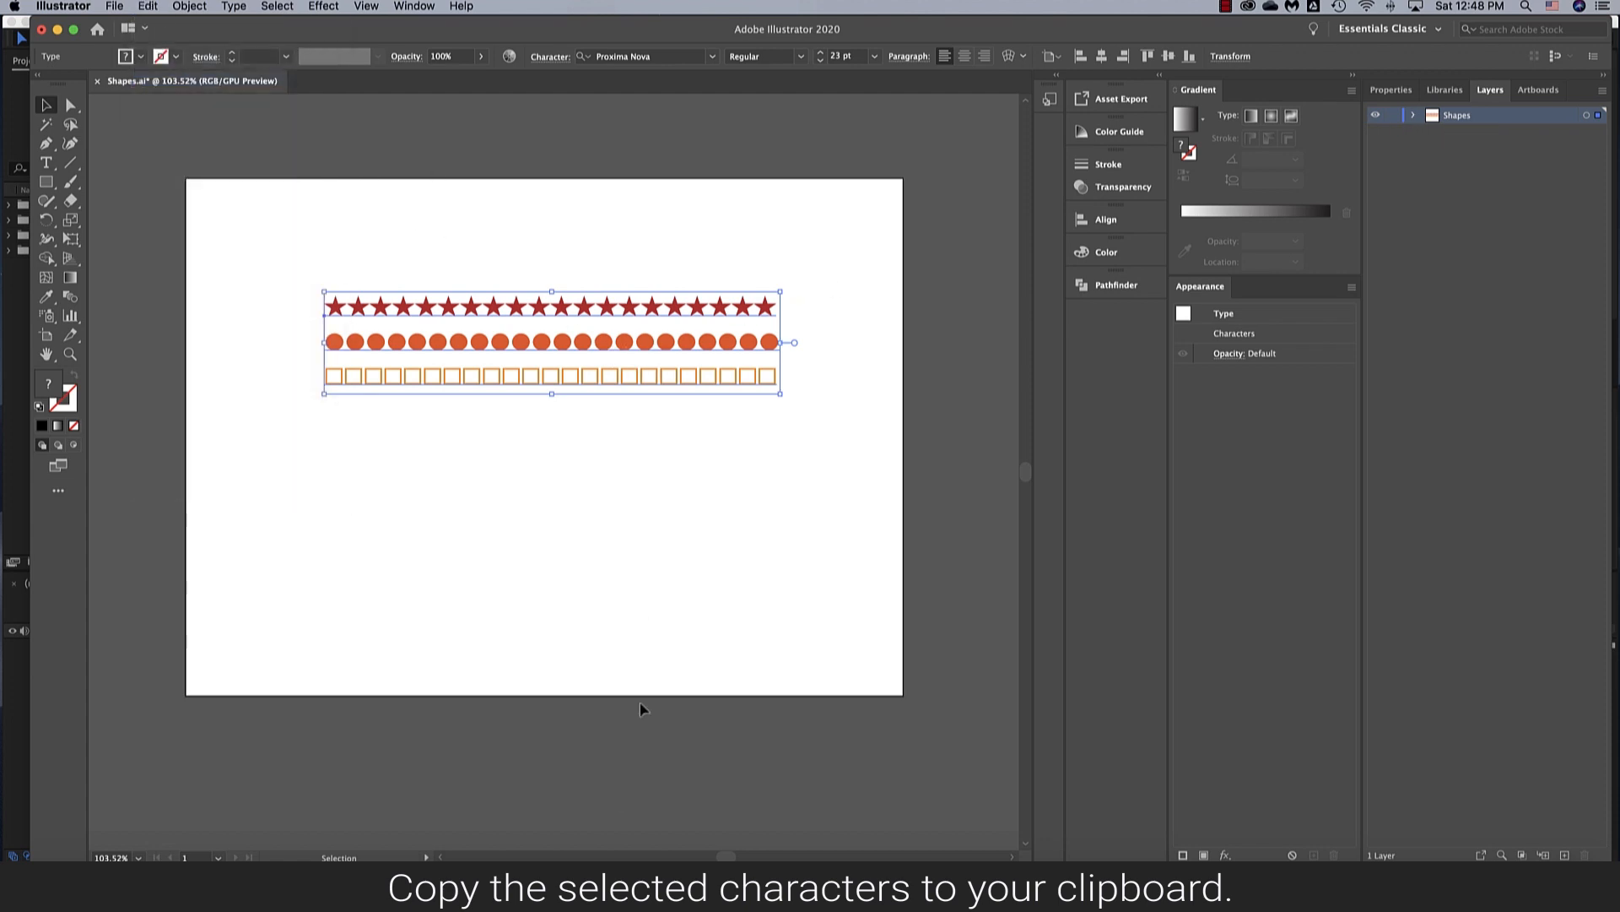
Switch to After Effects and create a new composition named Animation
{"action": "left_click", "coordinate": [596, 894]}
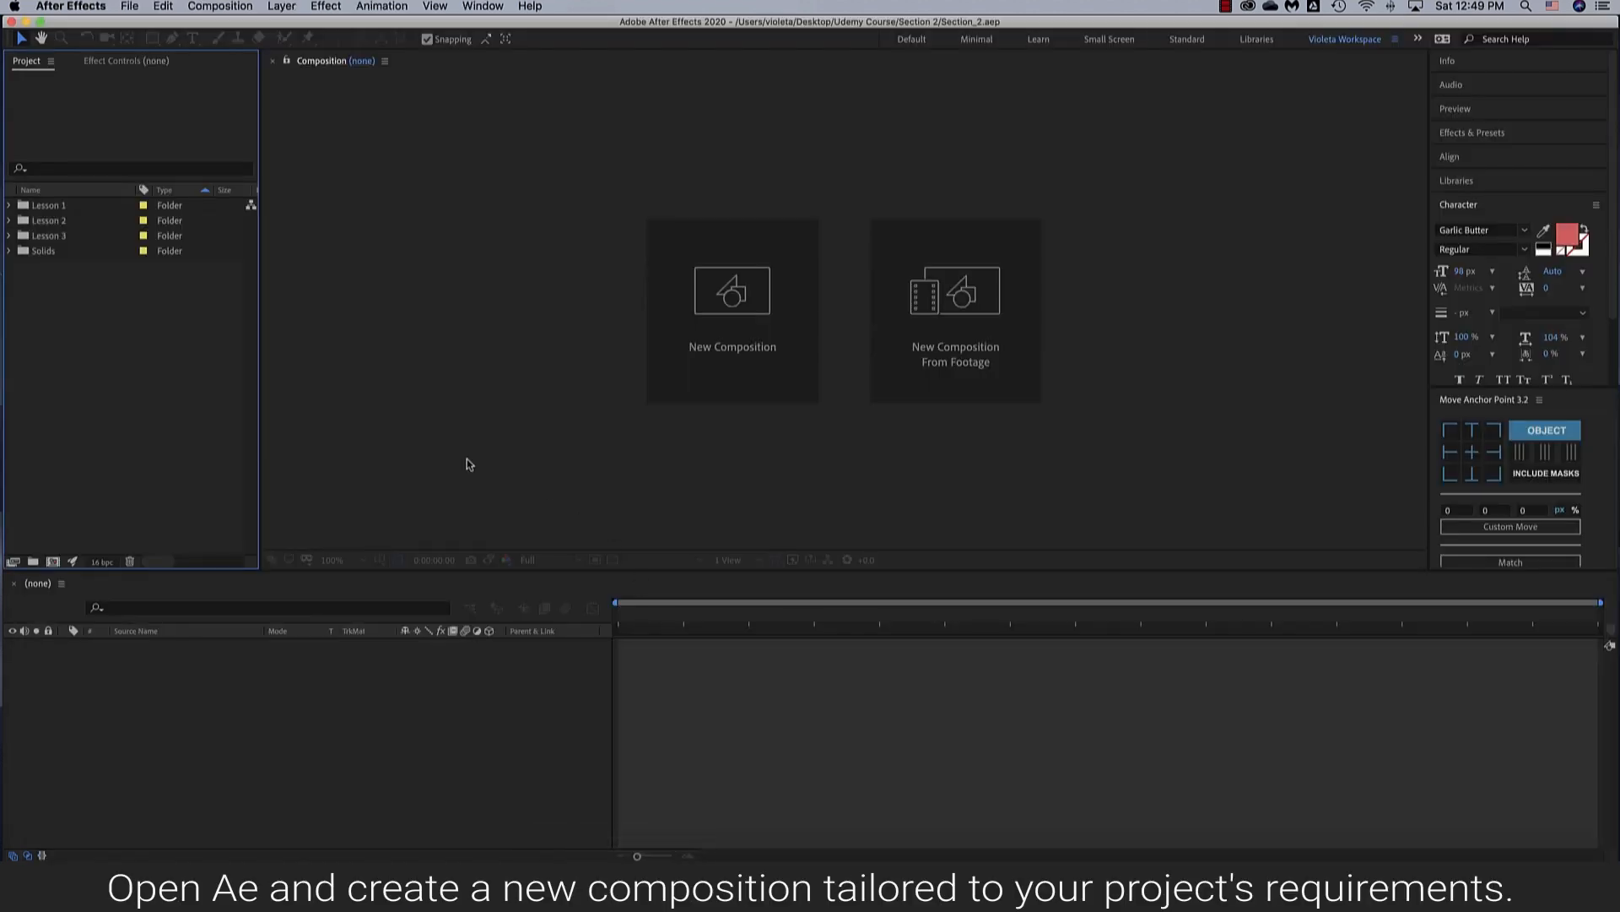
{"action": "left_click", "coordinate": [744, 353]}
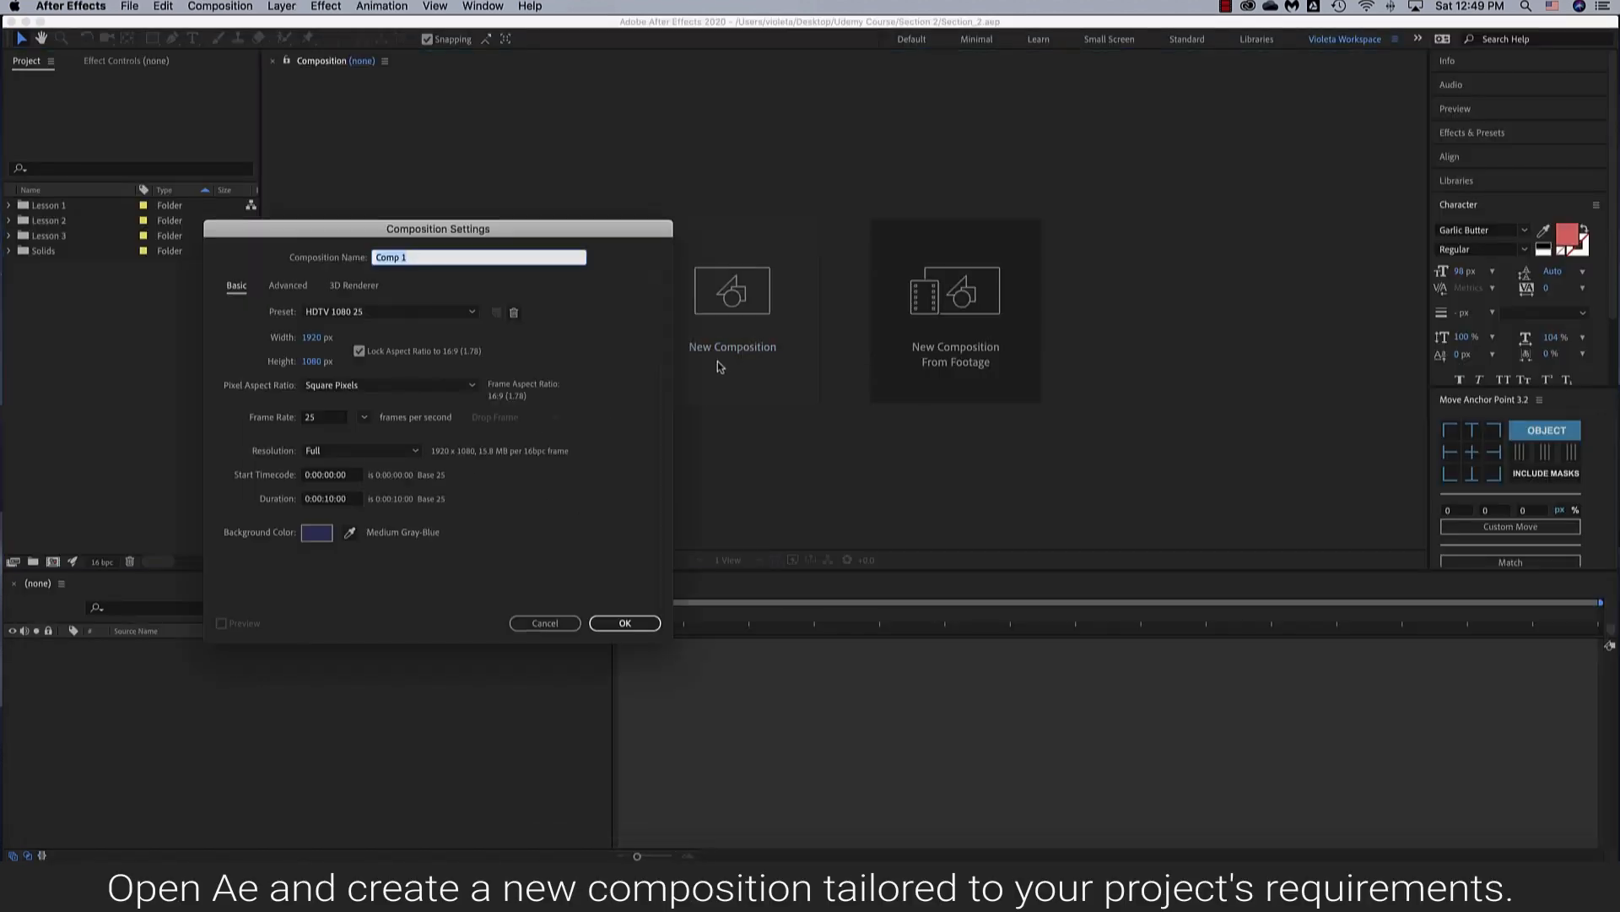
{"action": "type", "text": "An"}
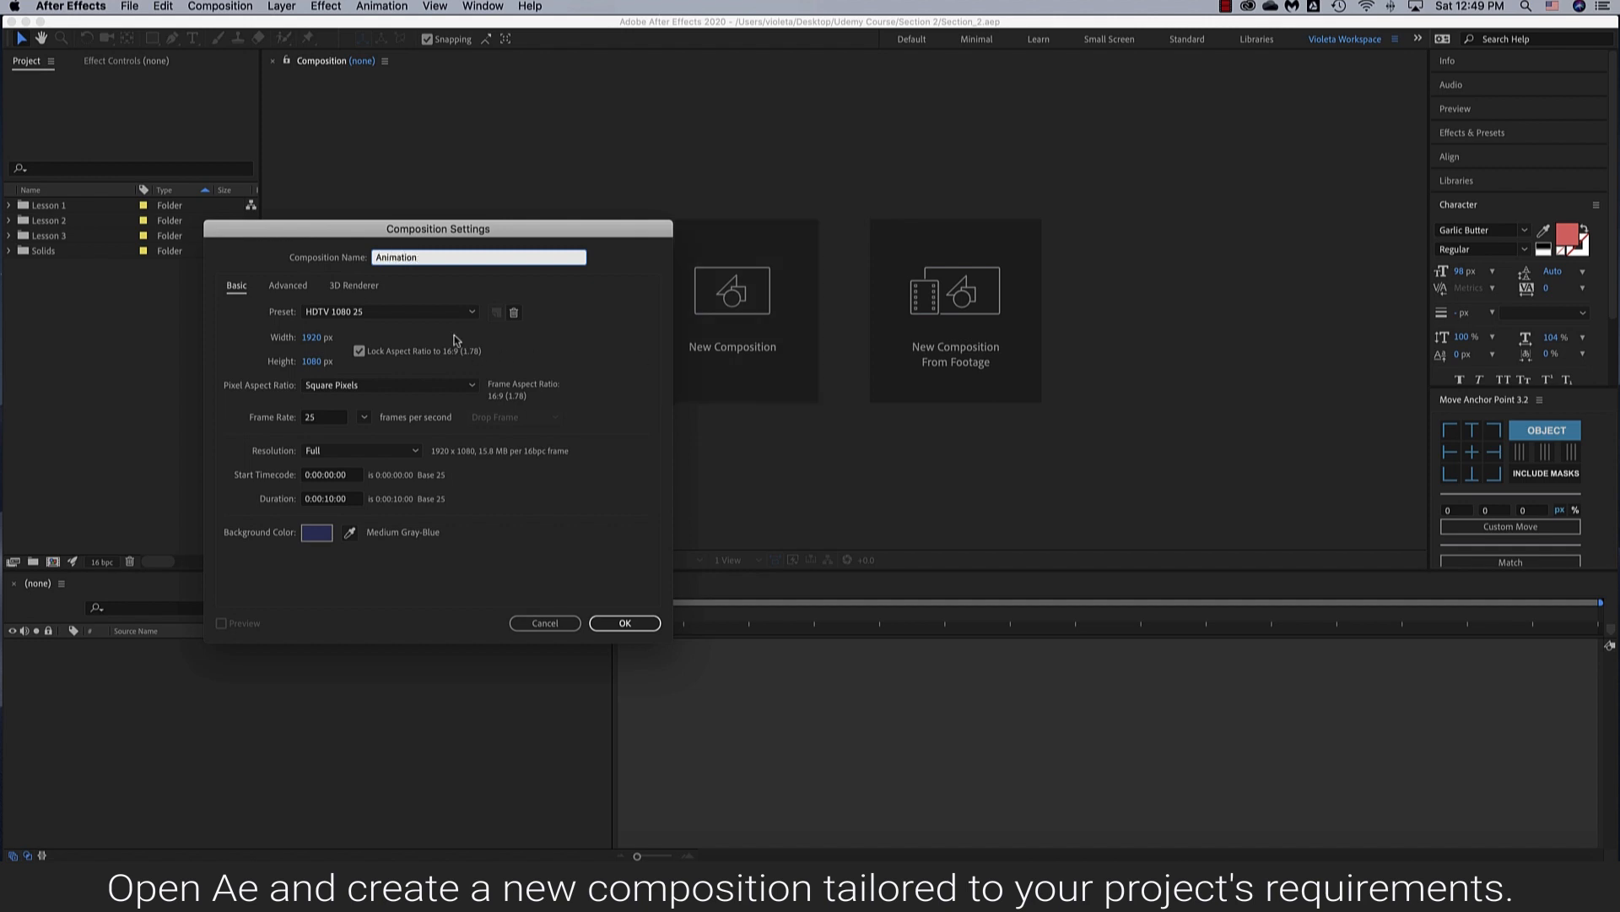
{"action": "type", "text": "imation"}
{"action": "left_click", "coordinate": [601, 626]}
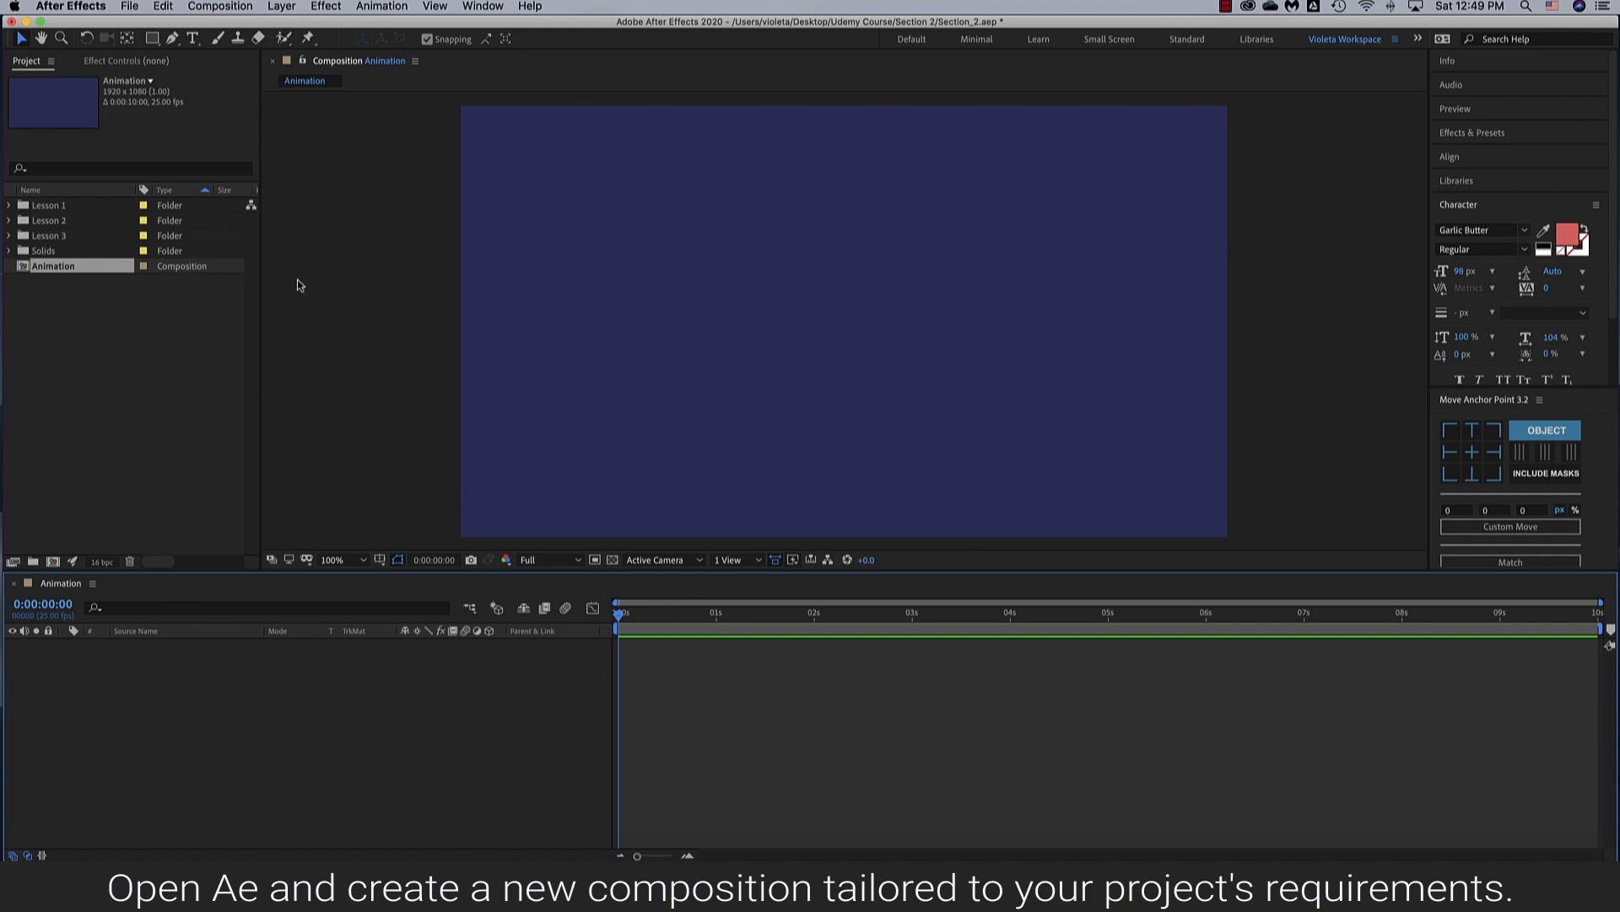
Paste the copied characters as a text layer in the composition's upper area and enlarge it to about half the frame width
{"action": "left_click", "coordinate": [192, 40]}
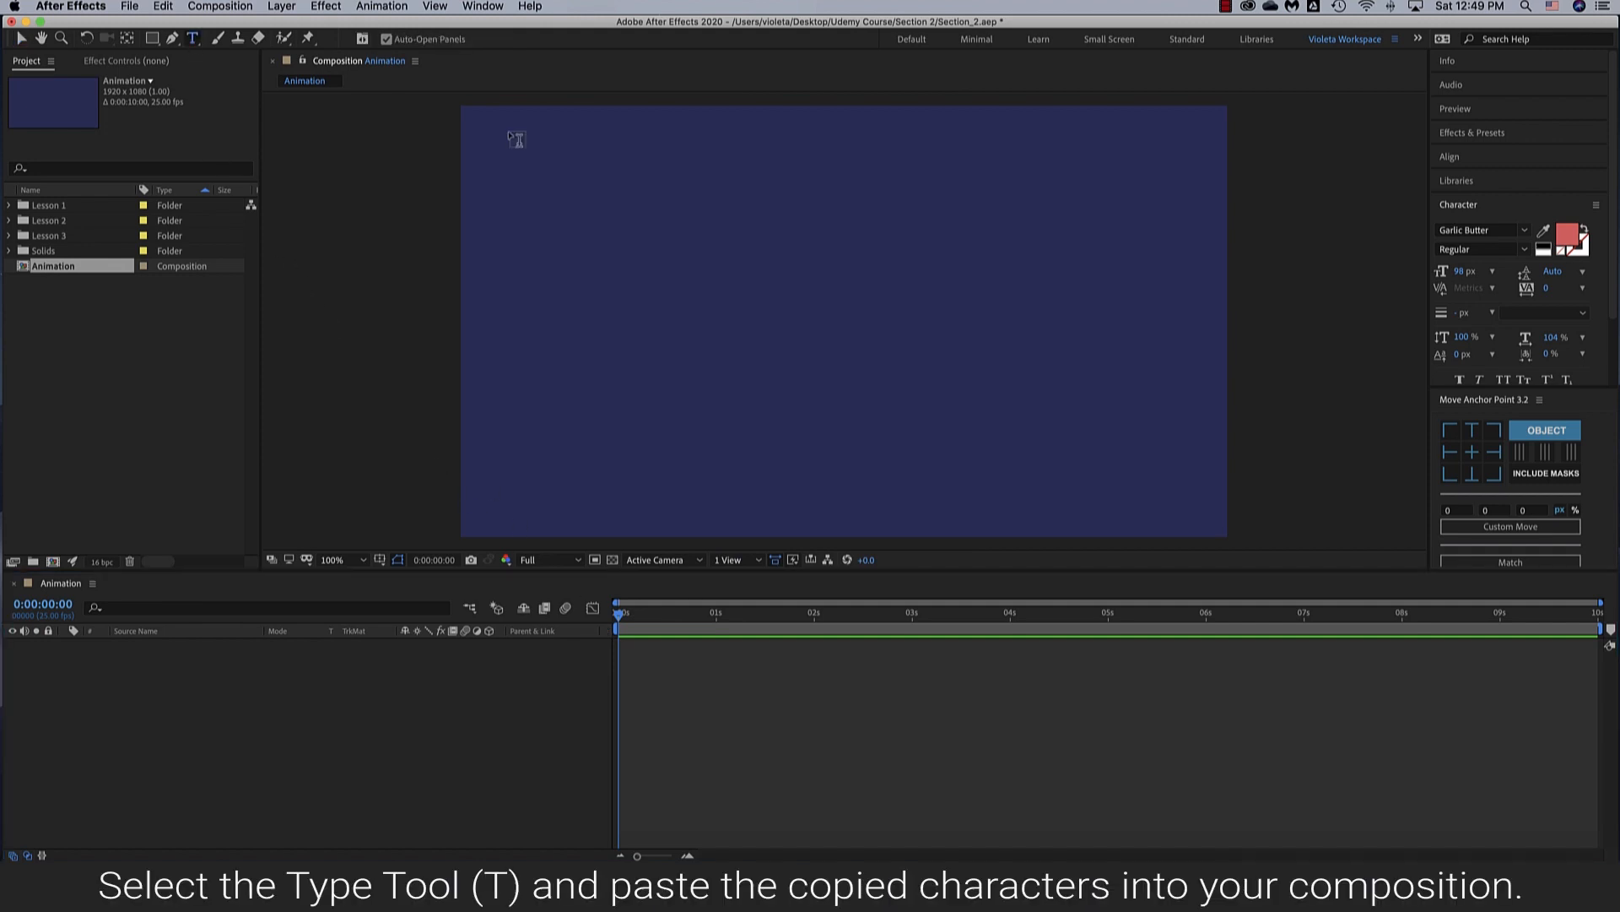
{"action": "left_click", "coordinate": [656, 189]}
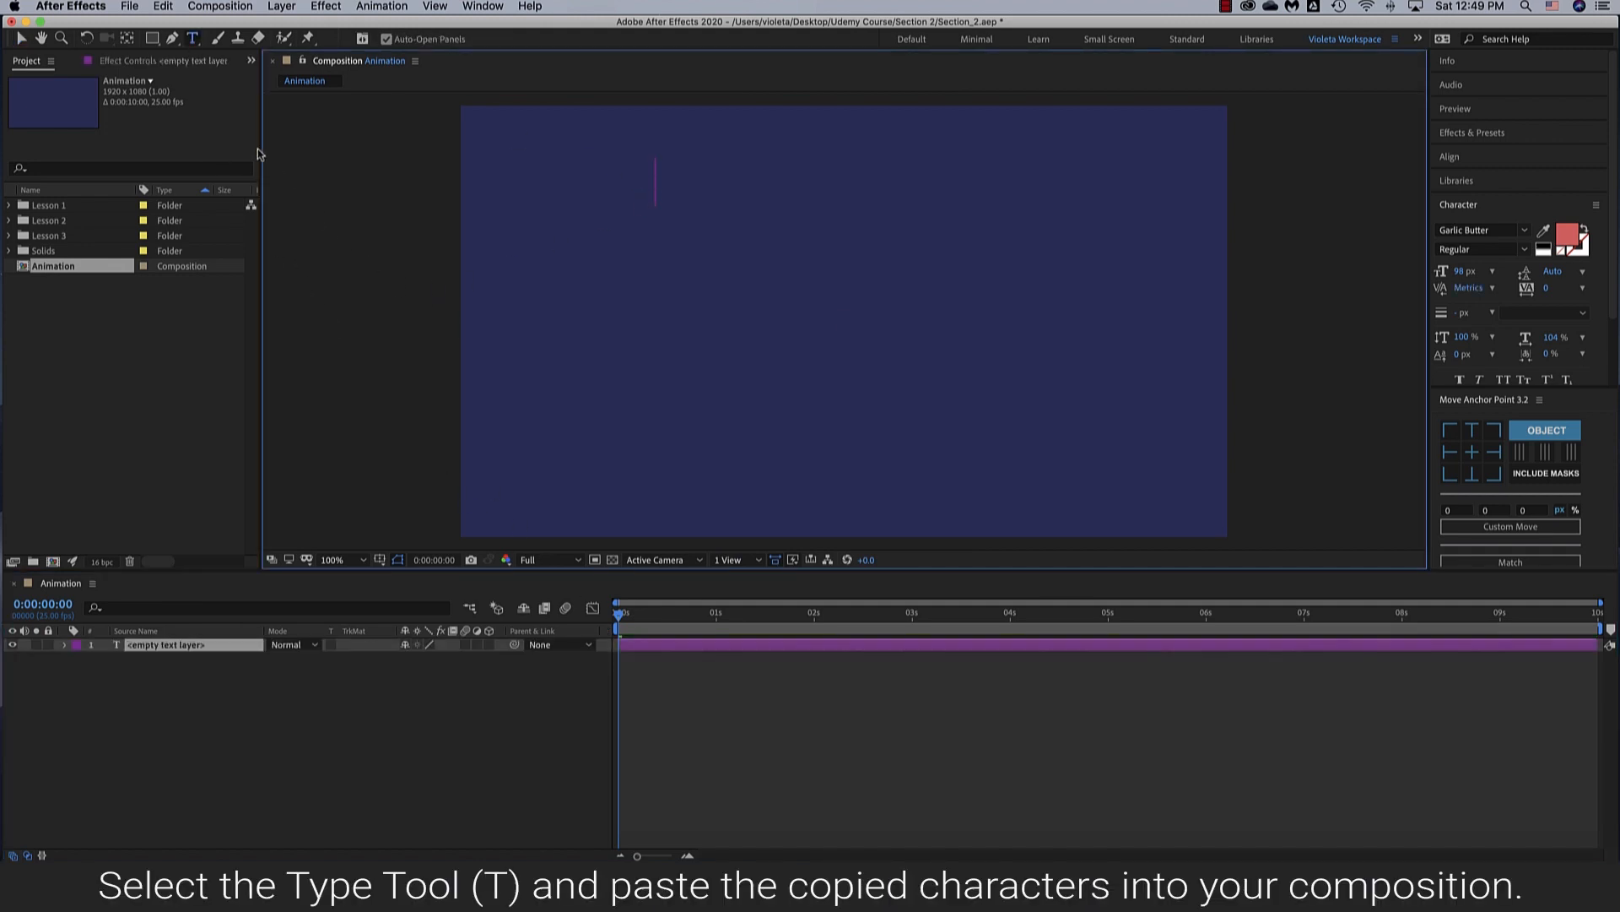
{"action": "left_click", "coordinate": [163, 8]}
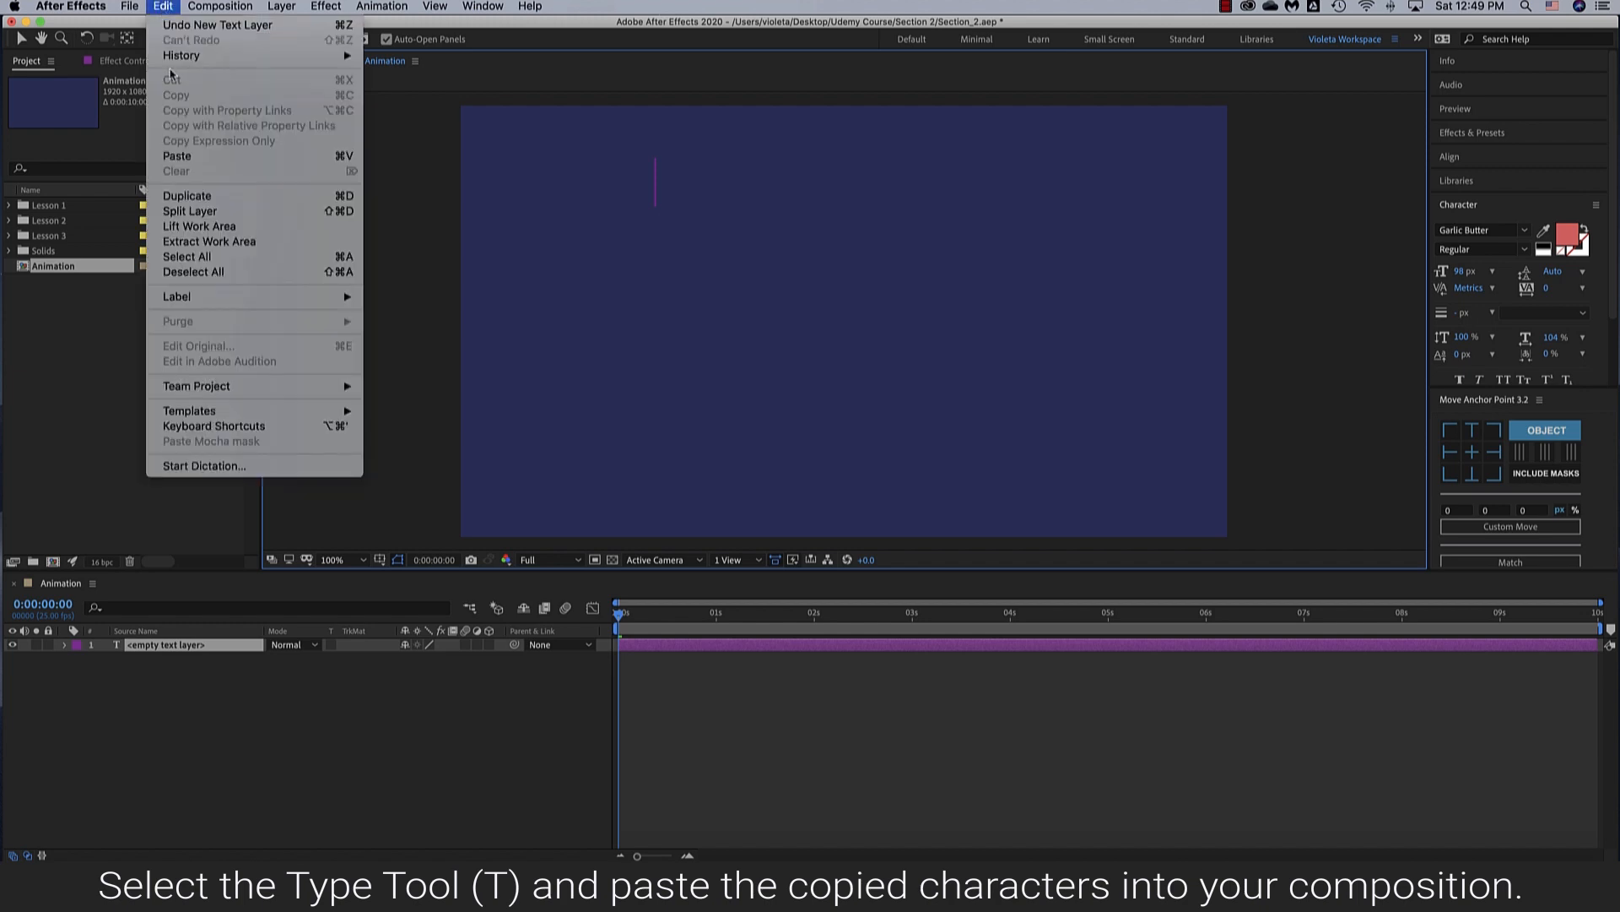
{"action": "left_click", "coordinate": [199, 158]}
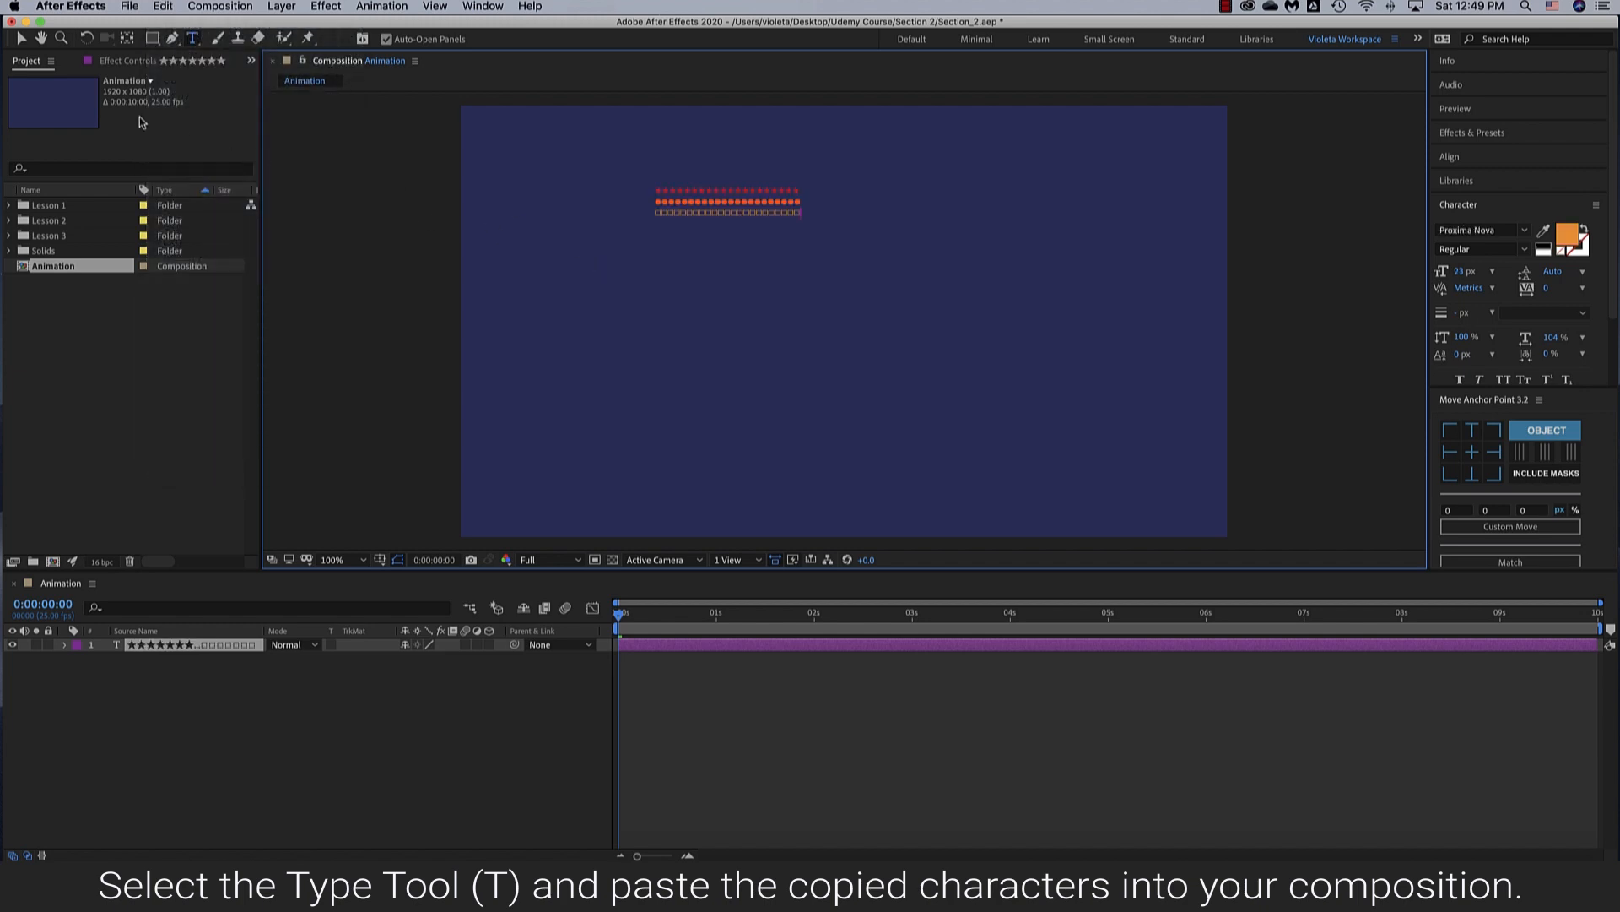
{"action": "left_click", "coordinate": [21, 39]}
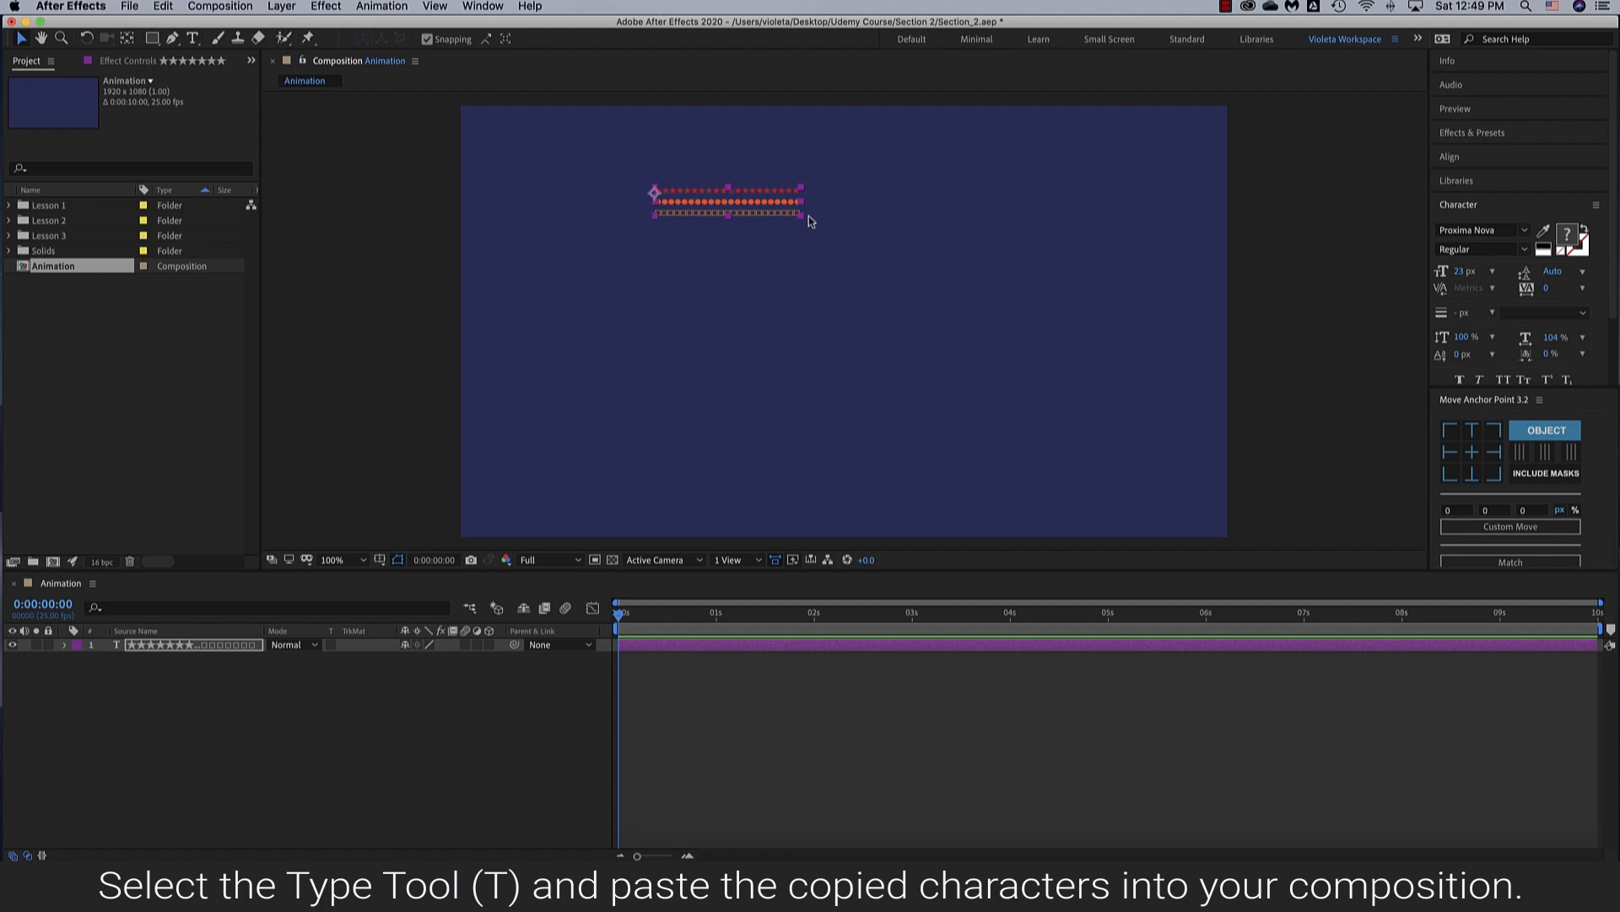
{"action": "left_click_drag", "start_coordinate": [803, 222], "coordinate": [971, 347]}
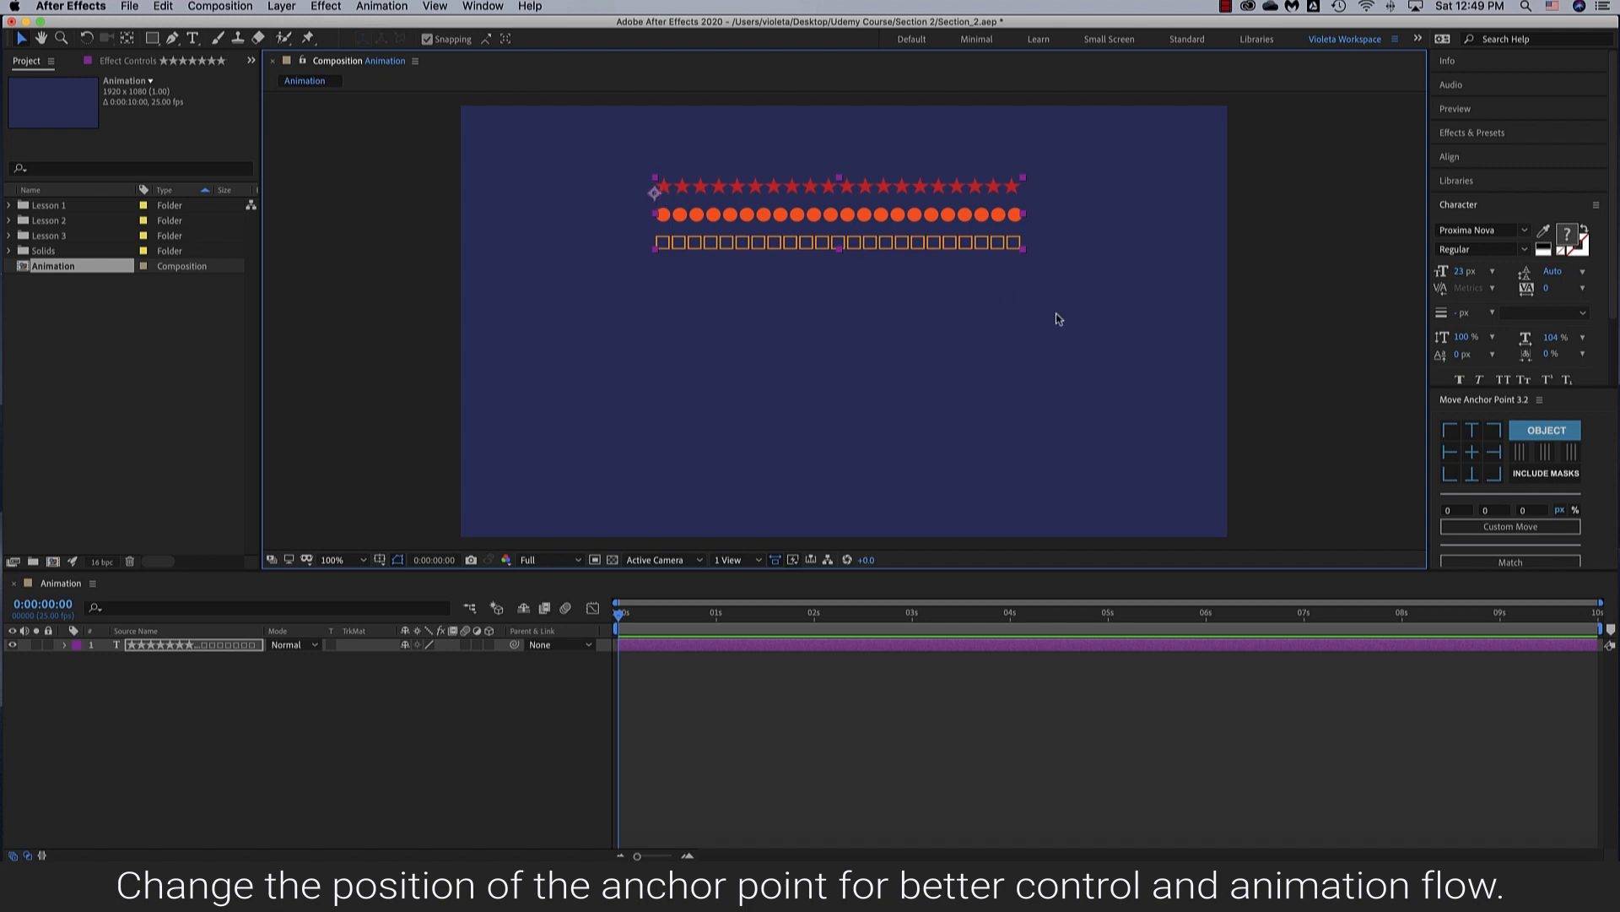
Centre the text layer's anchor point on the characters and move the layer down toward the middle of the composition
{"action": "left_click", "coordinate": [1472, 451]}
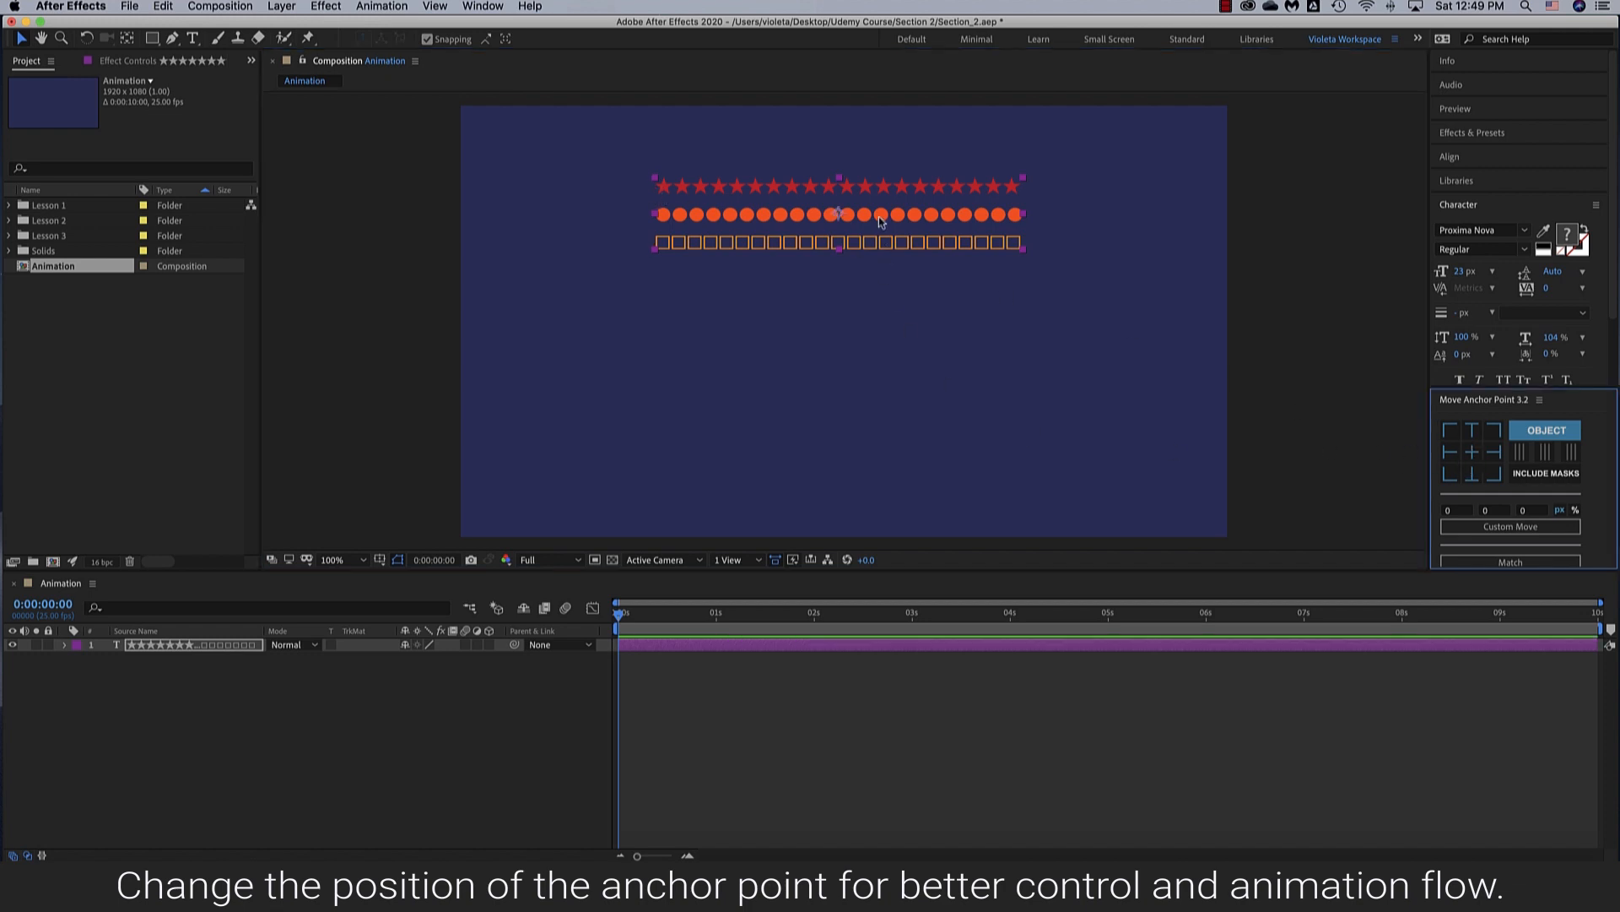
{"action": "left_click_drag", "start_coordinate": [880, 221], "coordinate": [882, 301]}
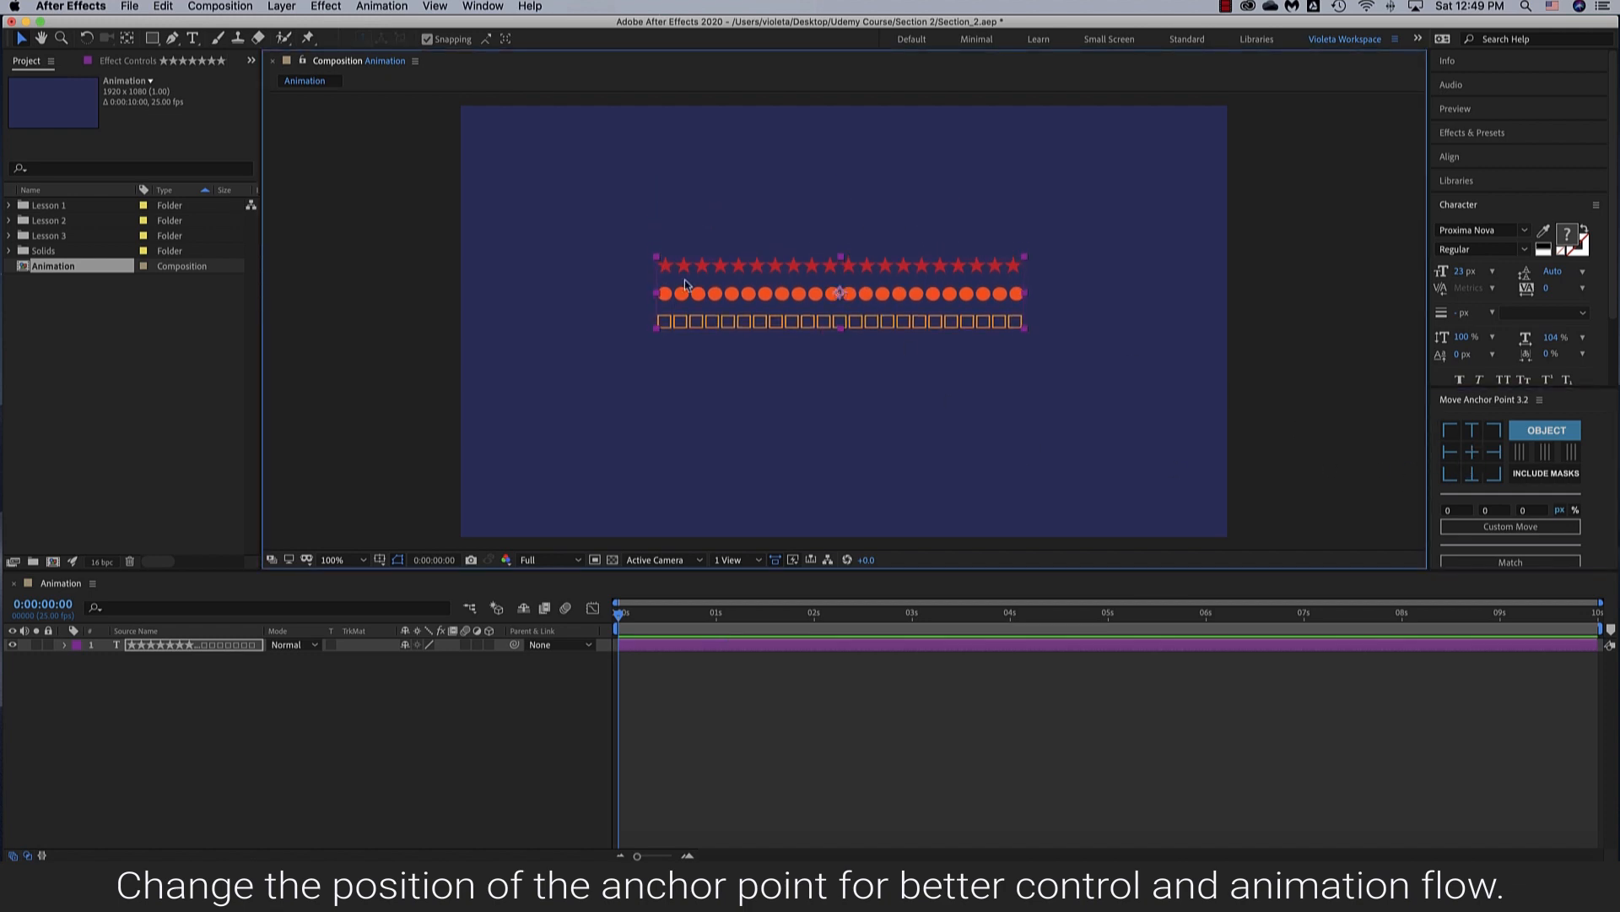
Draw a circular mask on the text layer, centred on the characters and about a quarter of the frame width across
{"action": "left_click", "coordinate": [229, 650]}
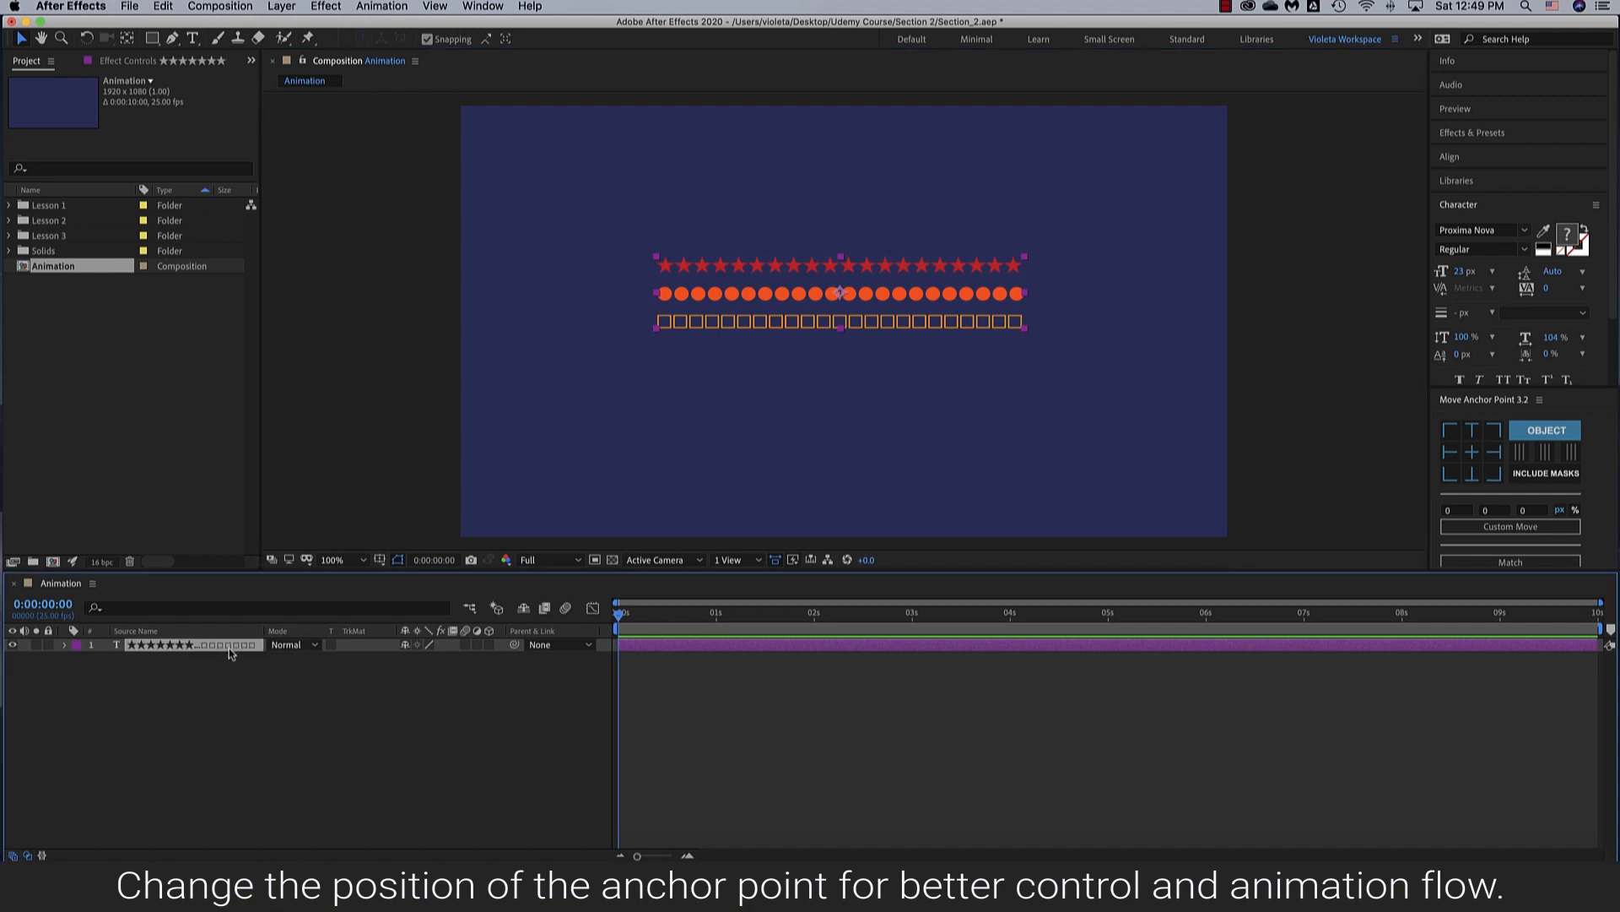
{"action": "left_click", "coordinate": [152, 38]}
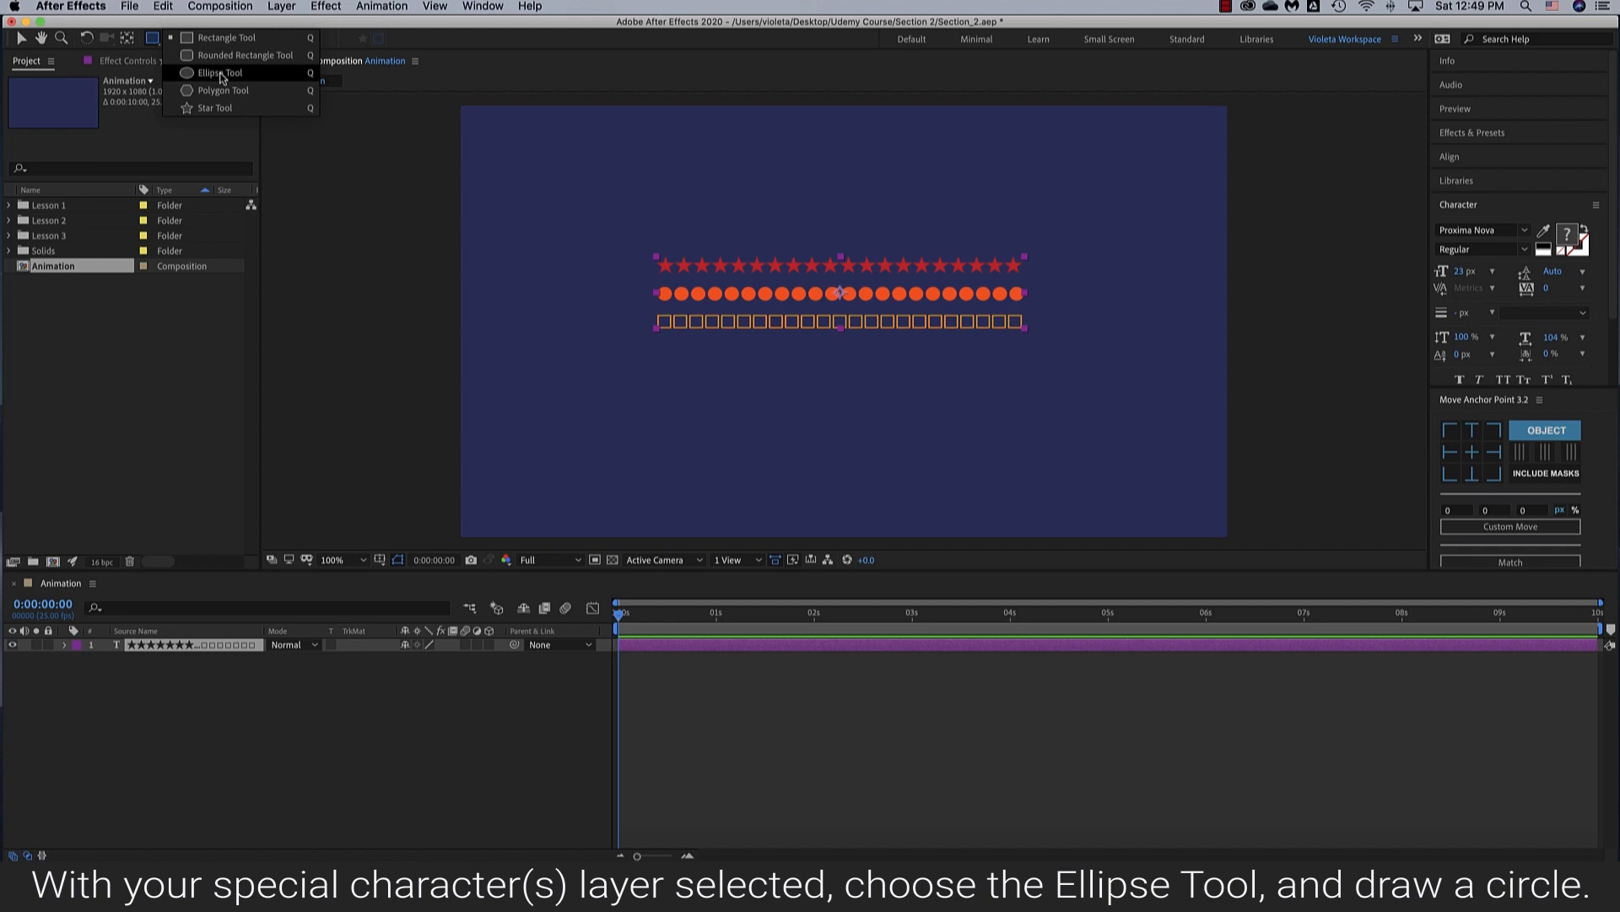
{"action": "left_click", "coordinate": [220, 73]}
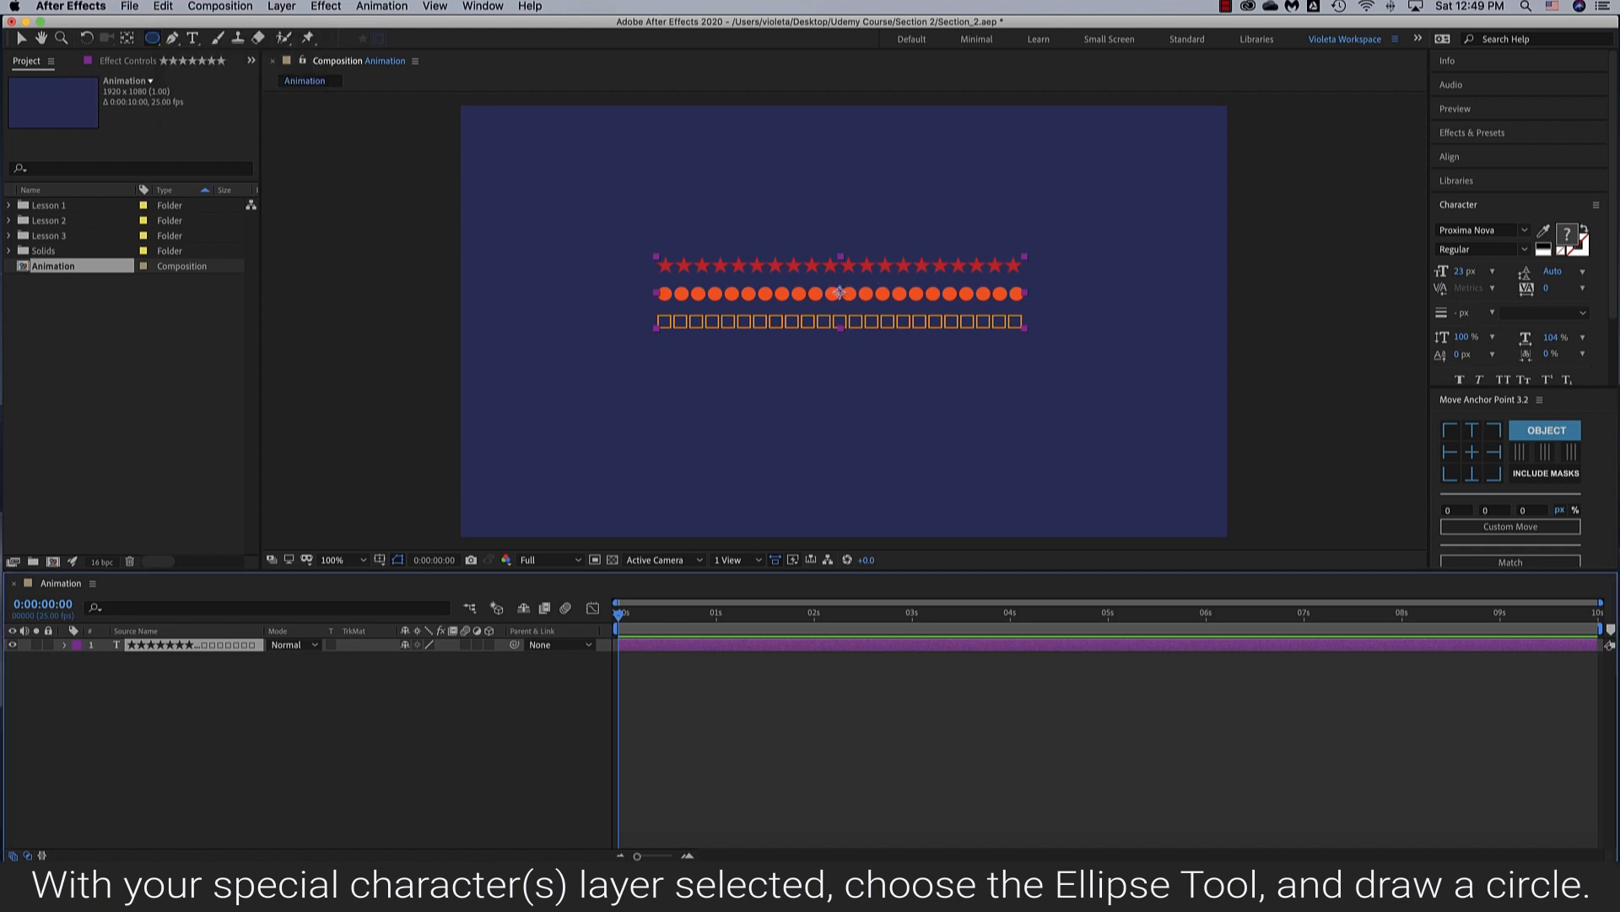
{"action": "left_click_drag", "start_coordinate": [840, 293], "coordinate": [928, 388]}
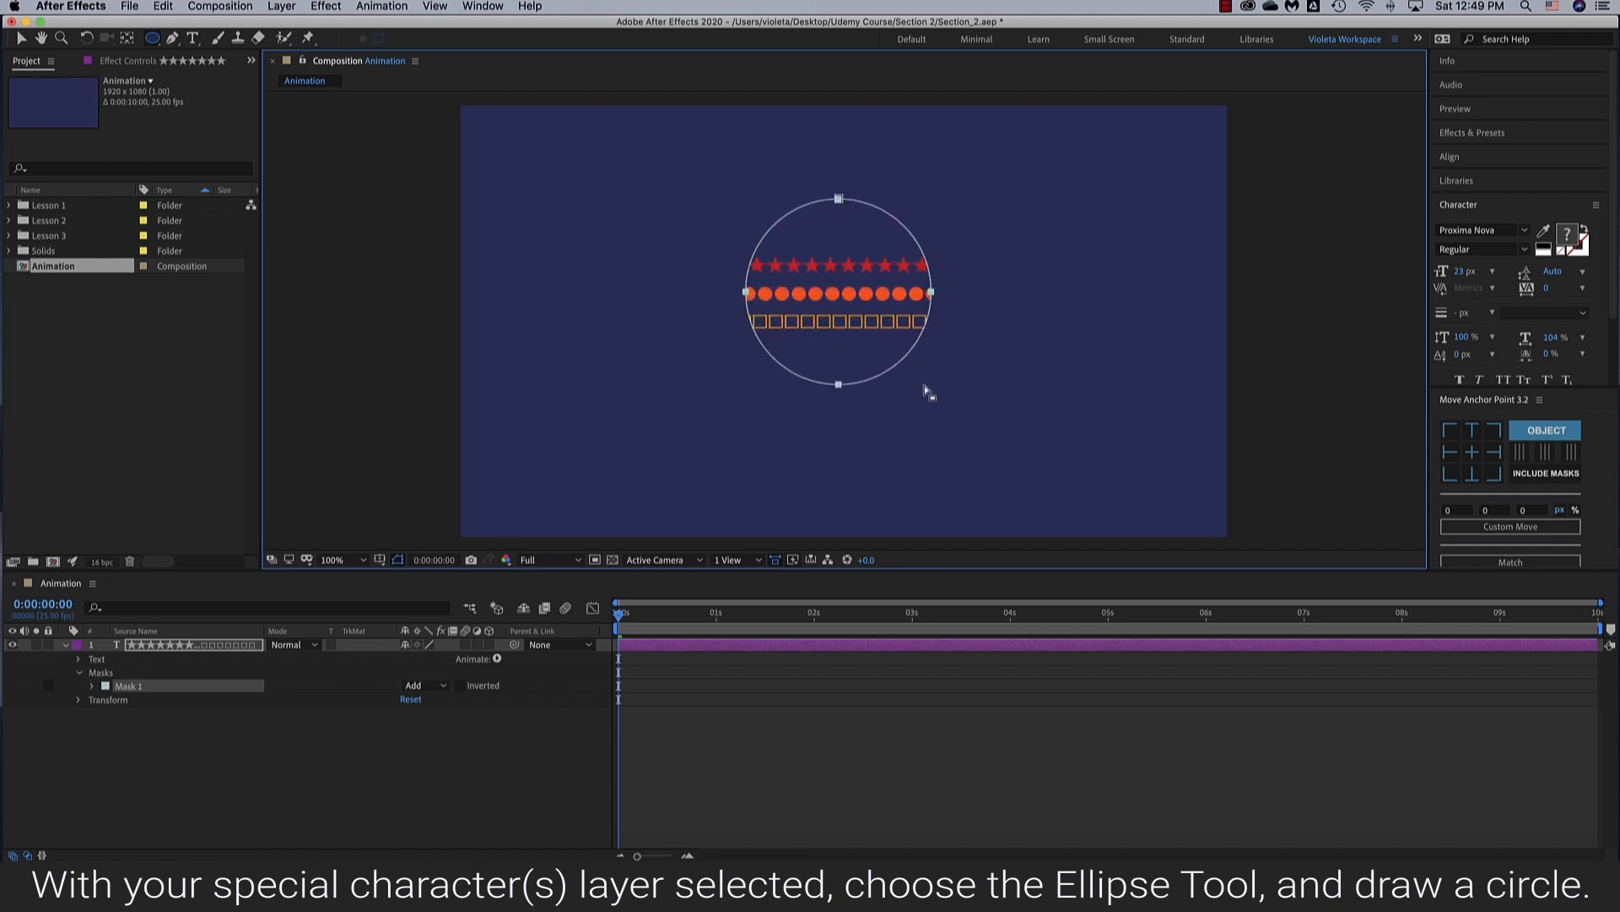
Attach the special-character text to the circular mask by choosing Mask 1 as its path in Path Options
{"action": "left_click", "coordinate": [160, 694]}
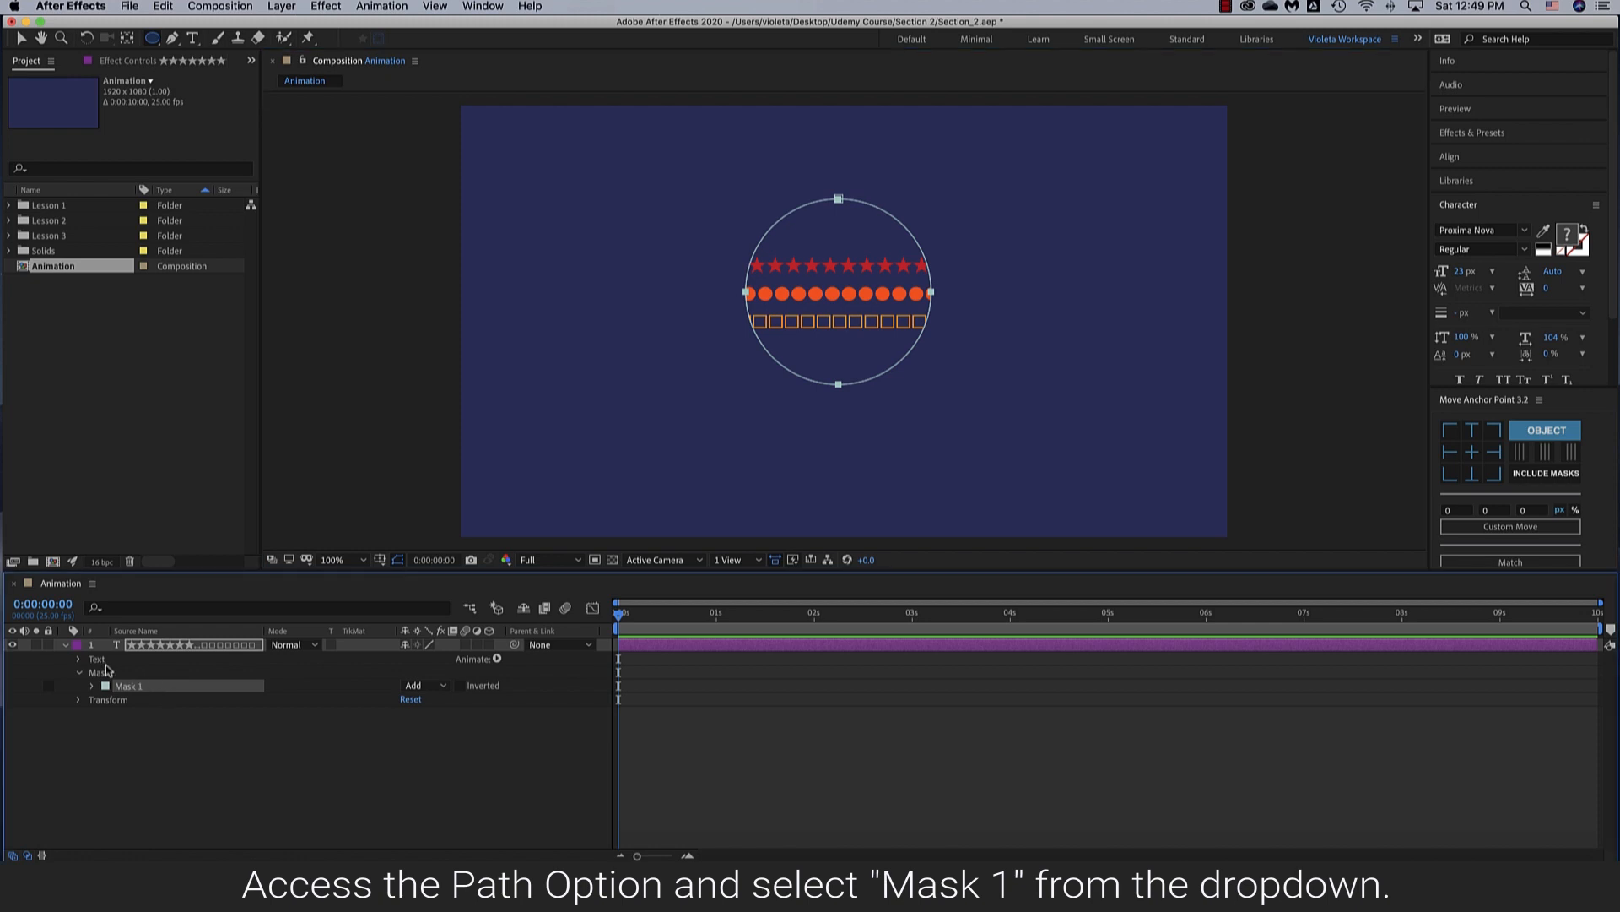
{"action": "left_click", "coordinate": [79, 659]}
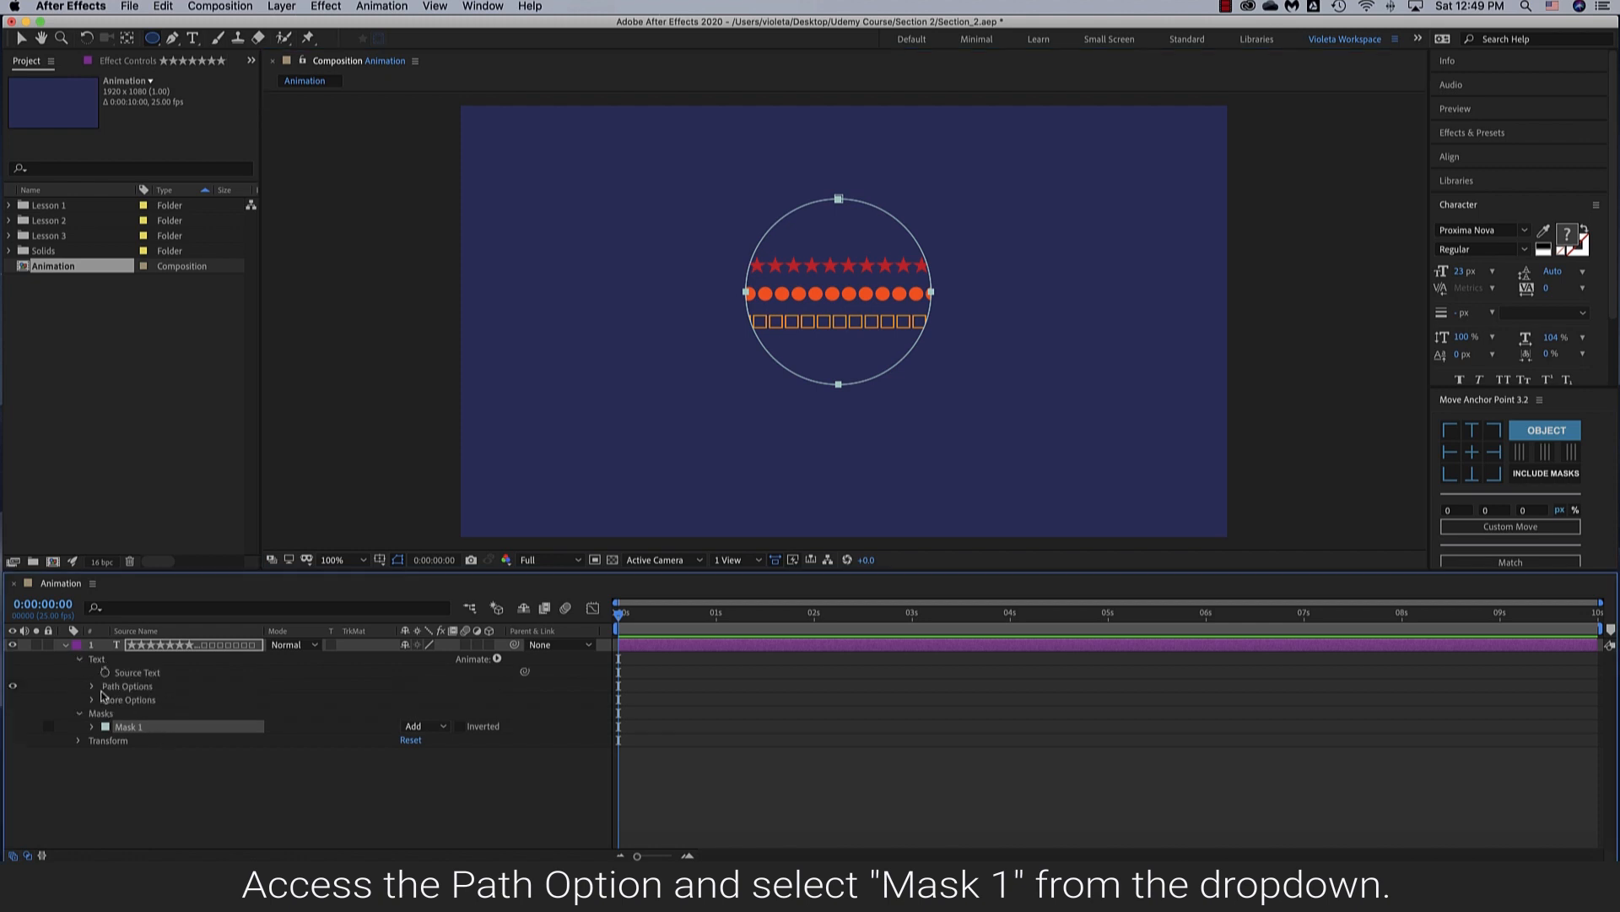
{"action": "left_click", "coordinate": [92, 689]}
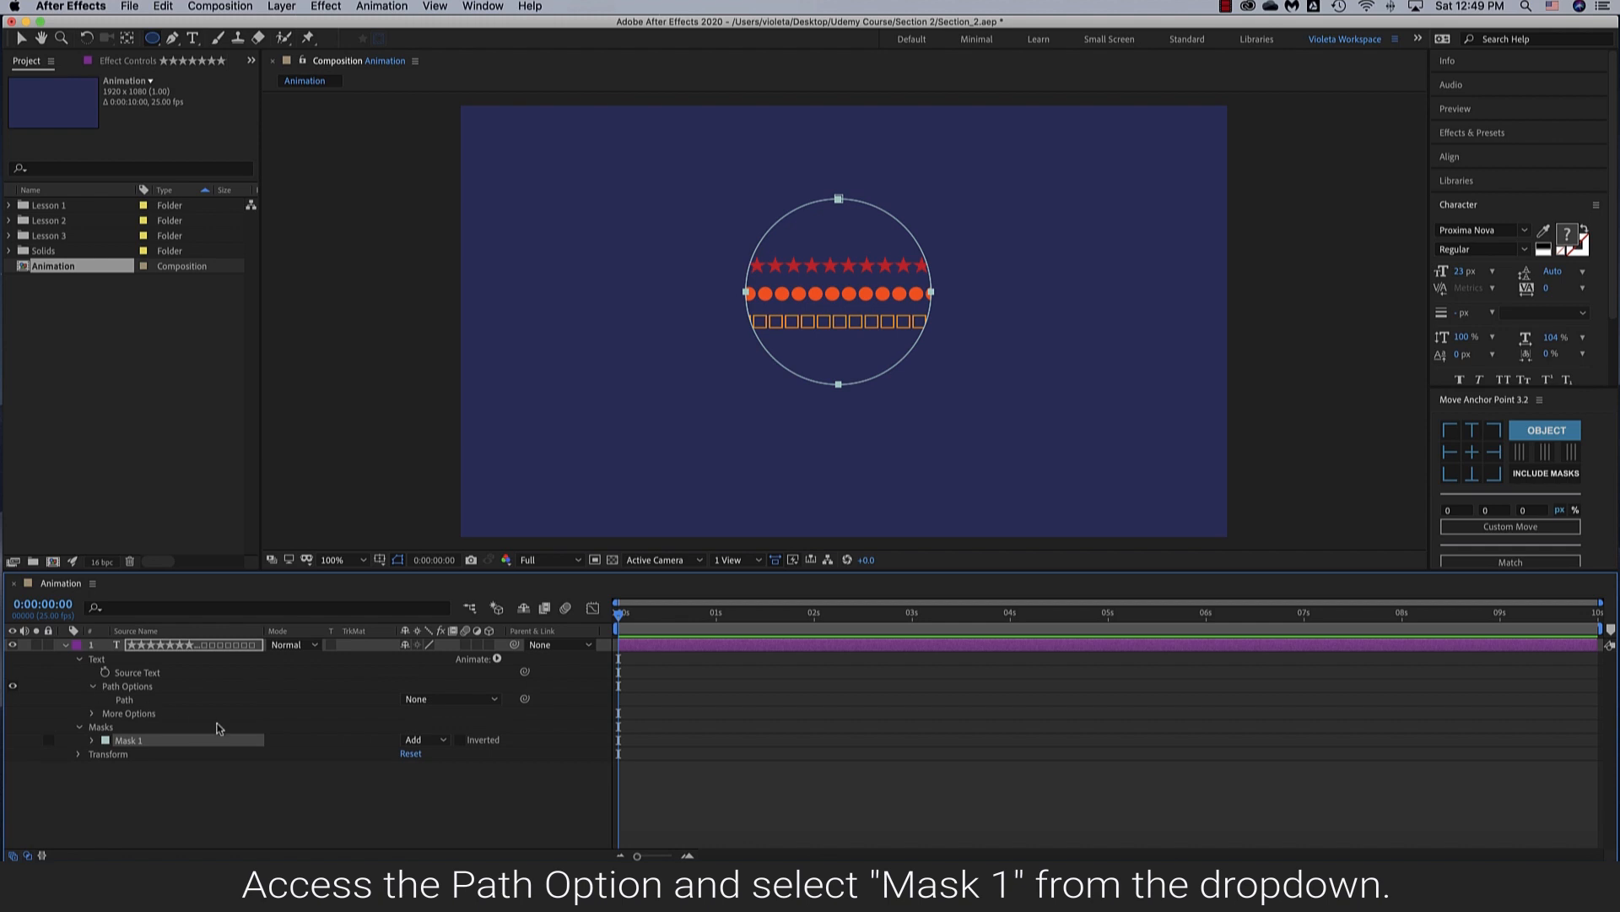
{"action": "left_click", "coordinate": [179, 702]}
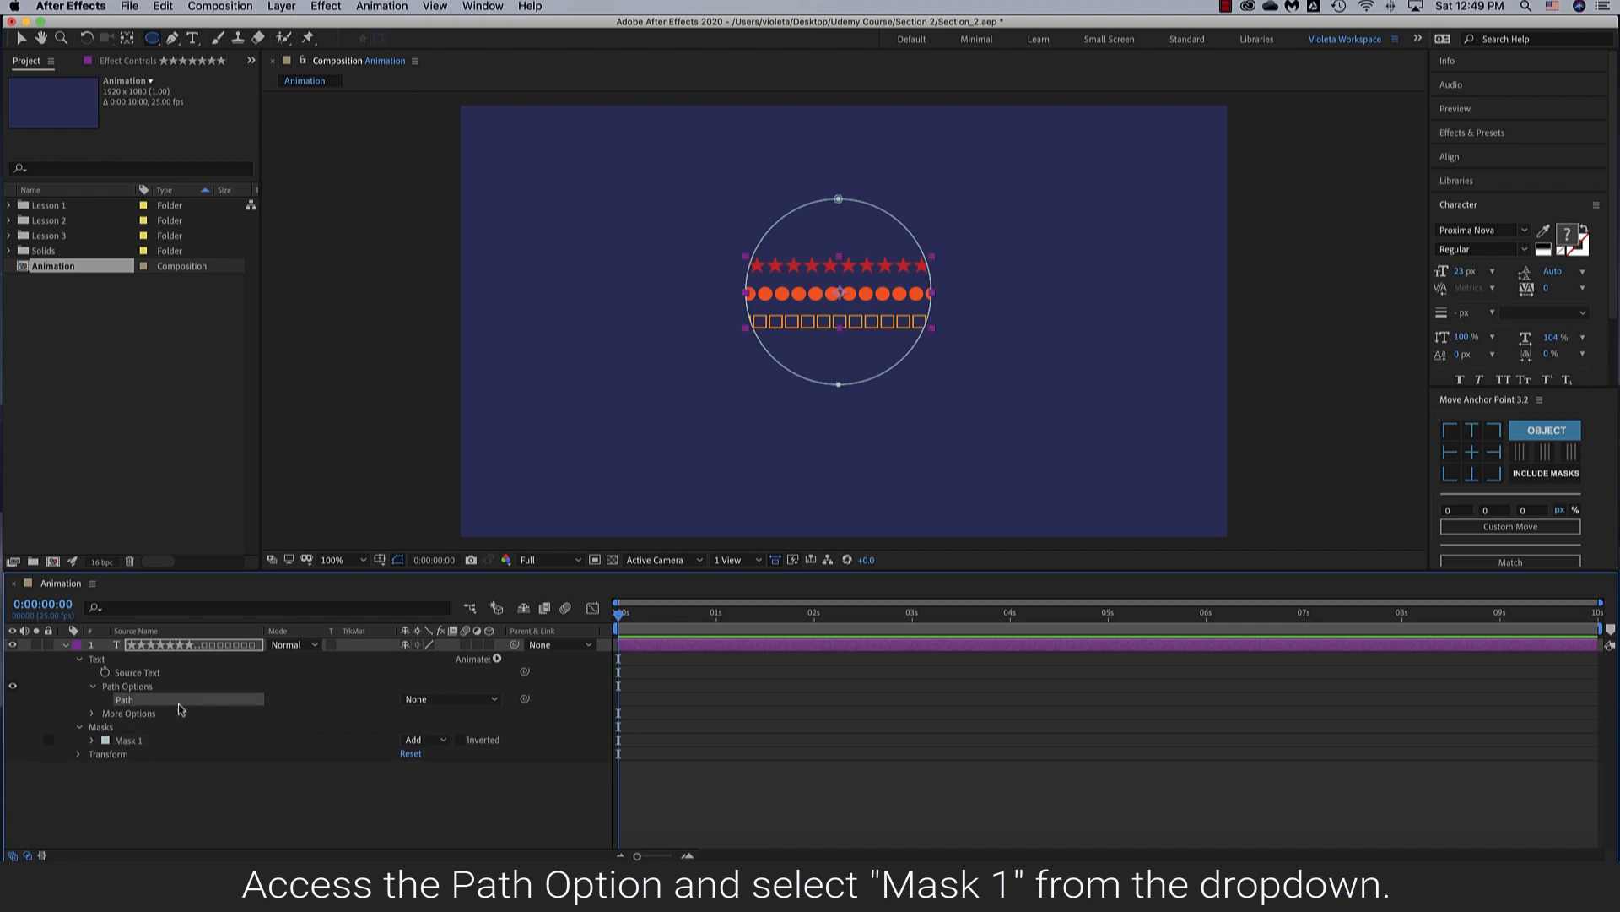
{"action": "left_click", "coordinate": [435, 699]}
{"action": "left_click", "coordinate": [432, 740]}
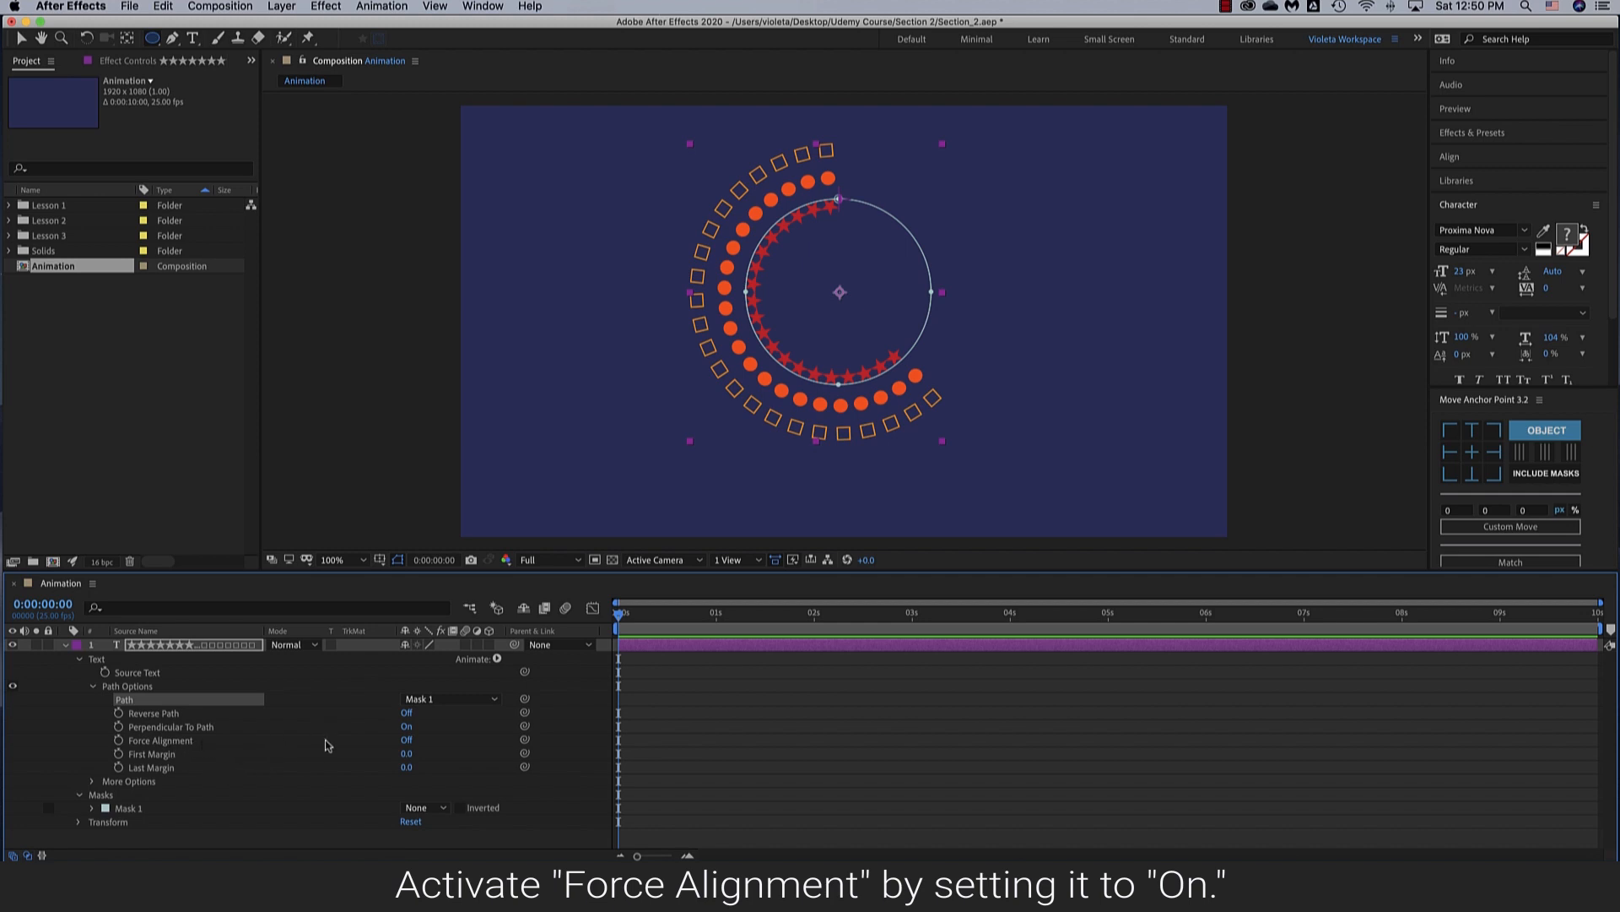
Turn on Force Alignment for the text path and set its Last Margin to -10
{"action": "left_click", "coordinate": [407, 740]}
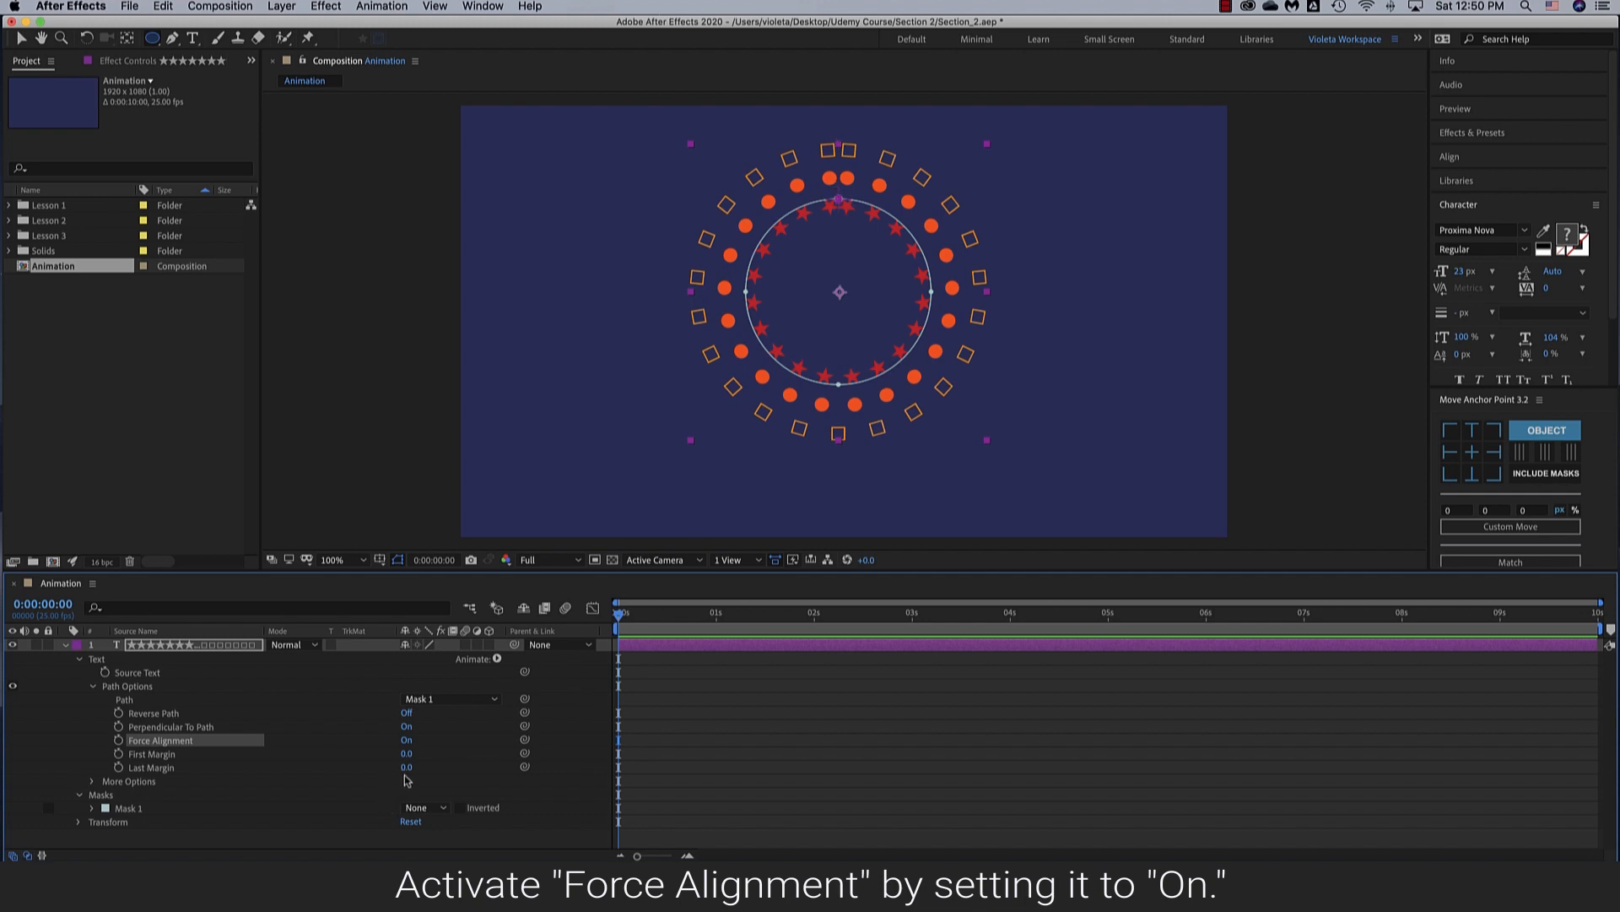
{"action": "left_click_drag", "start_coordinate": [405, 768], "coordinate": [397, 769]}
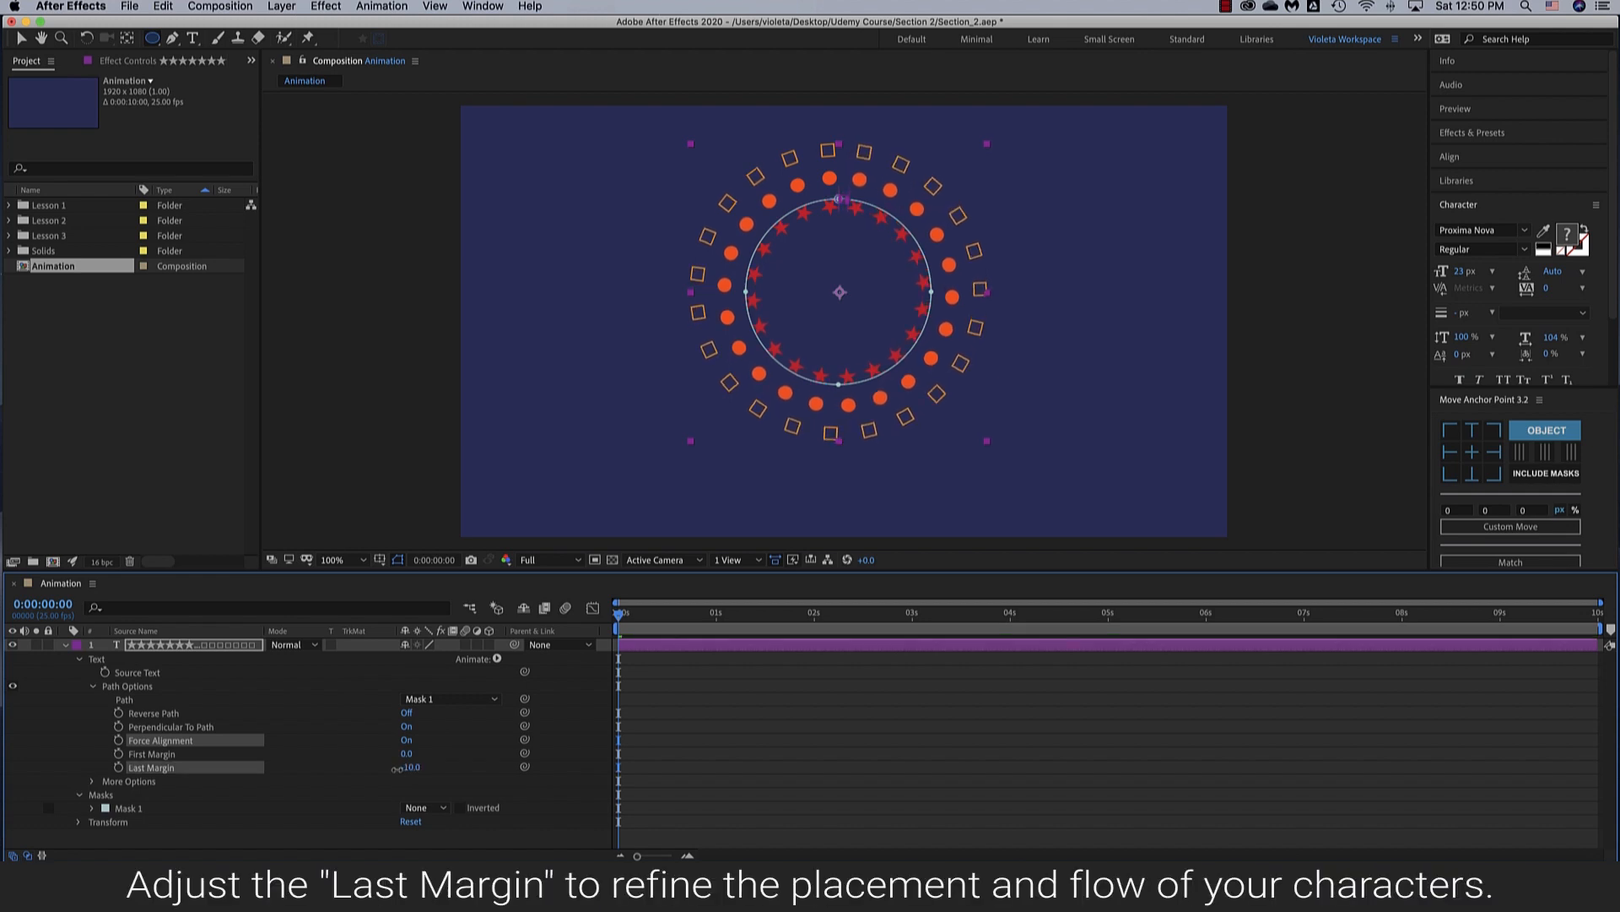
{"action": "left_click", "coordinate": [21, 39]}
{"action": "left_click", "coordinate": [394, 498]}
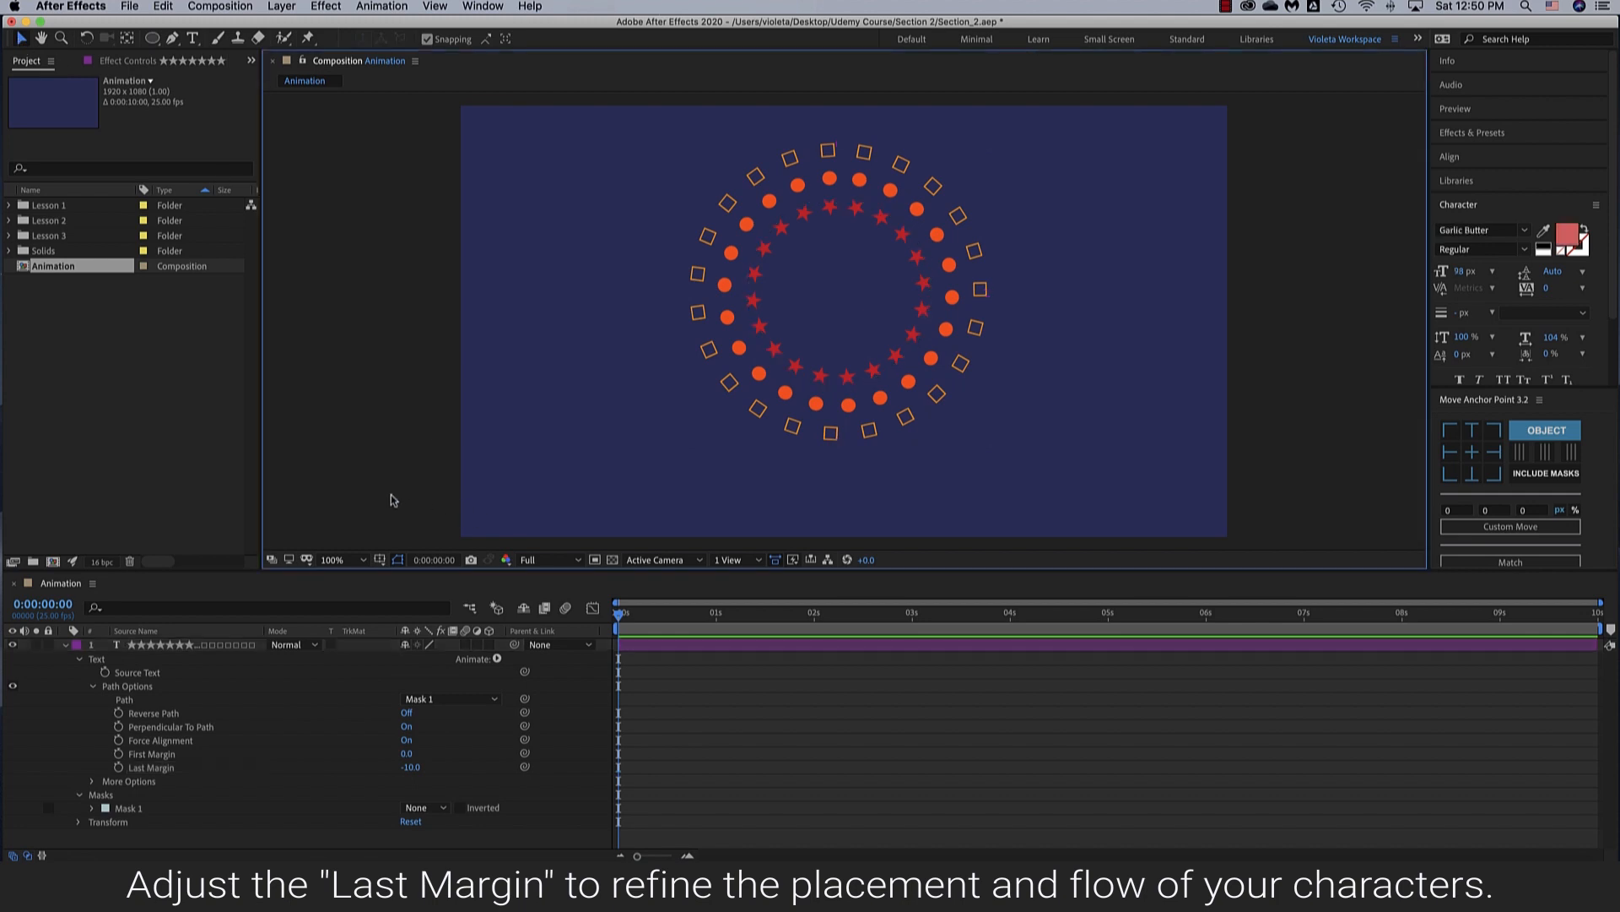
{"action": "left_click", "coordinate": [80, 660]}
{"action": "left_click", "coordinate": [65, 645]}
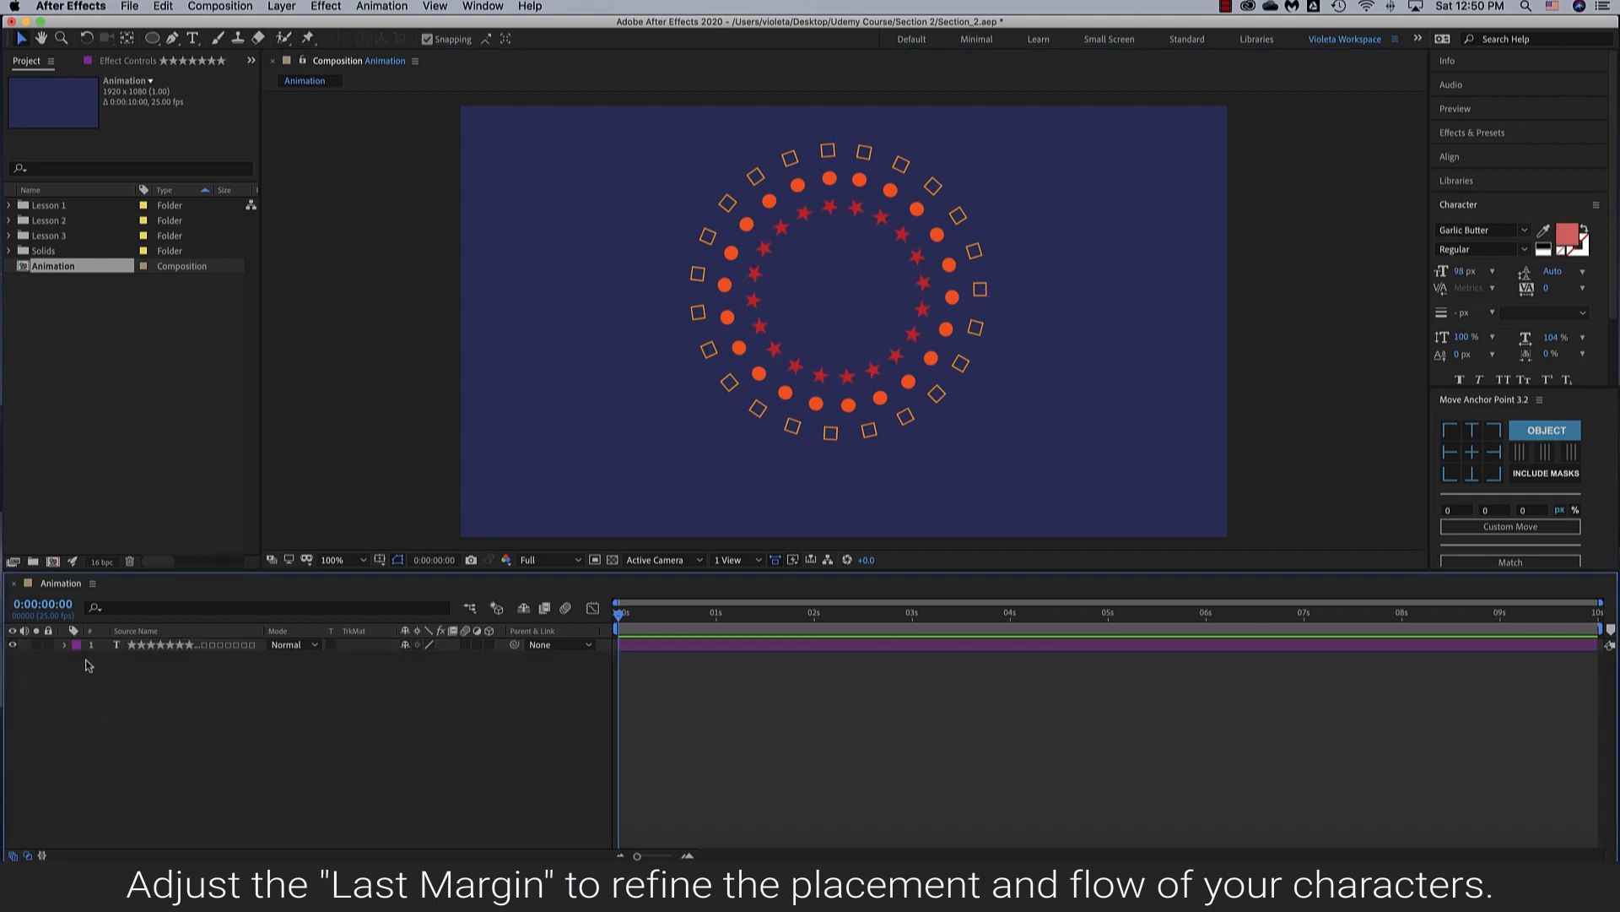
Align the text layer horizontally and vertically to the centre of the composition
{"action": "left_click", "coordinate": [184, 648]}
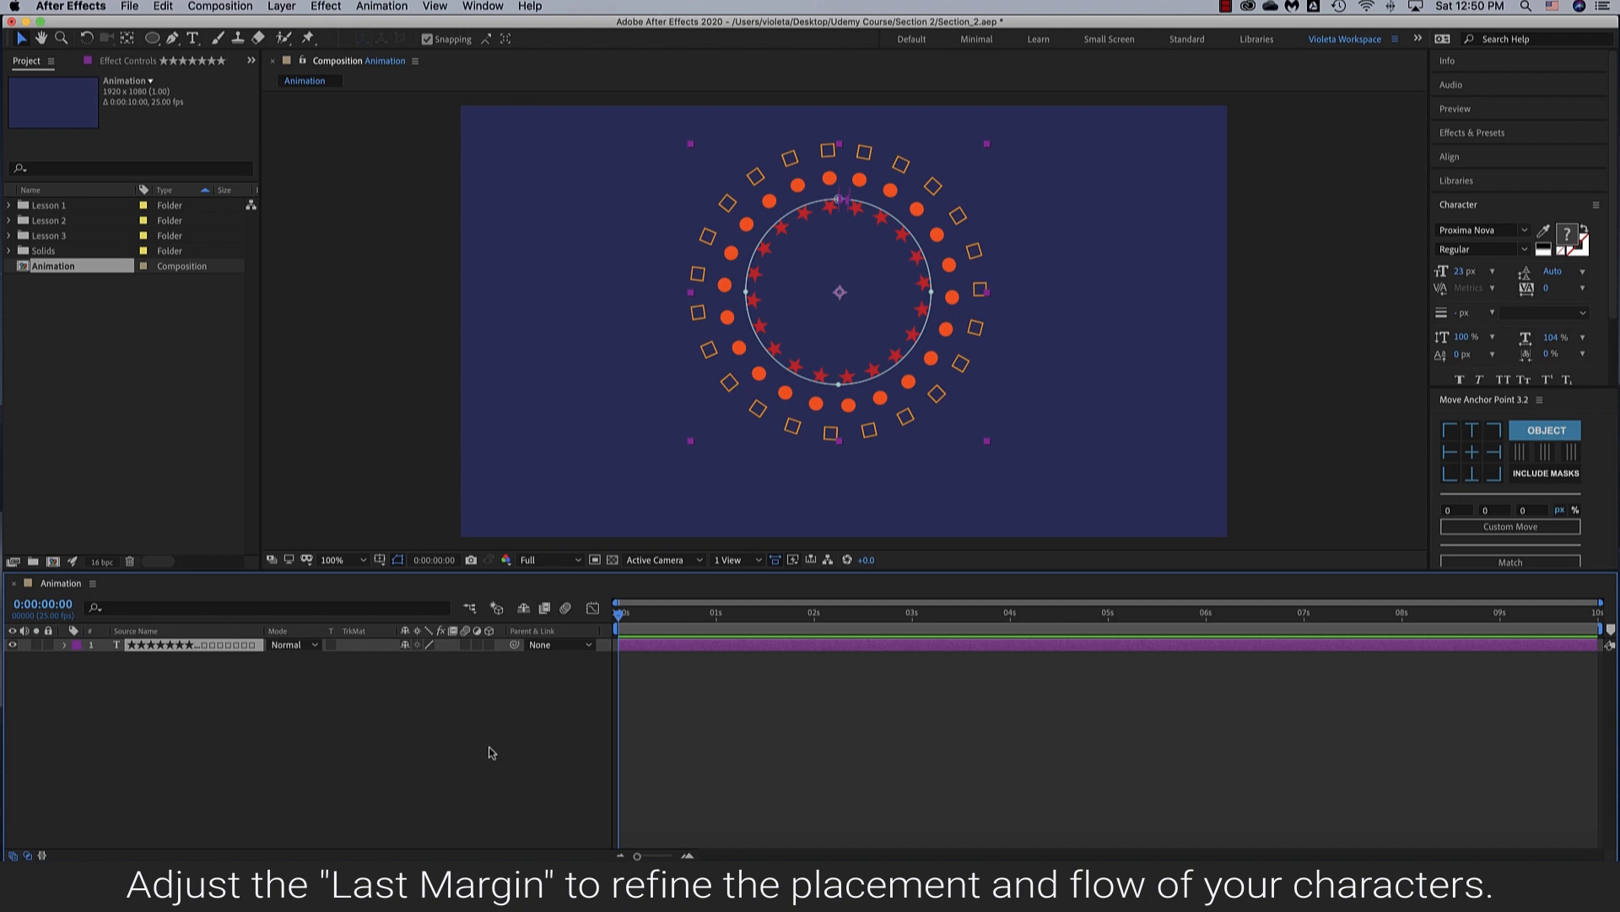
{"action": "left_click", "coordinate": [1450, 157]}
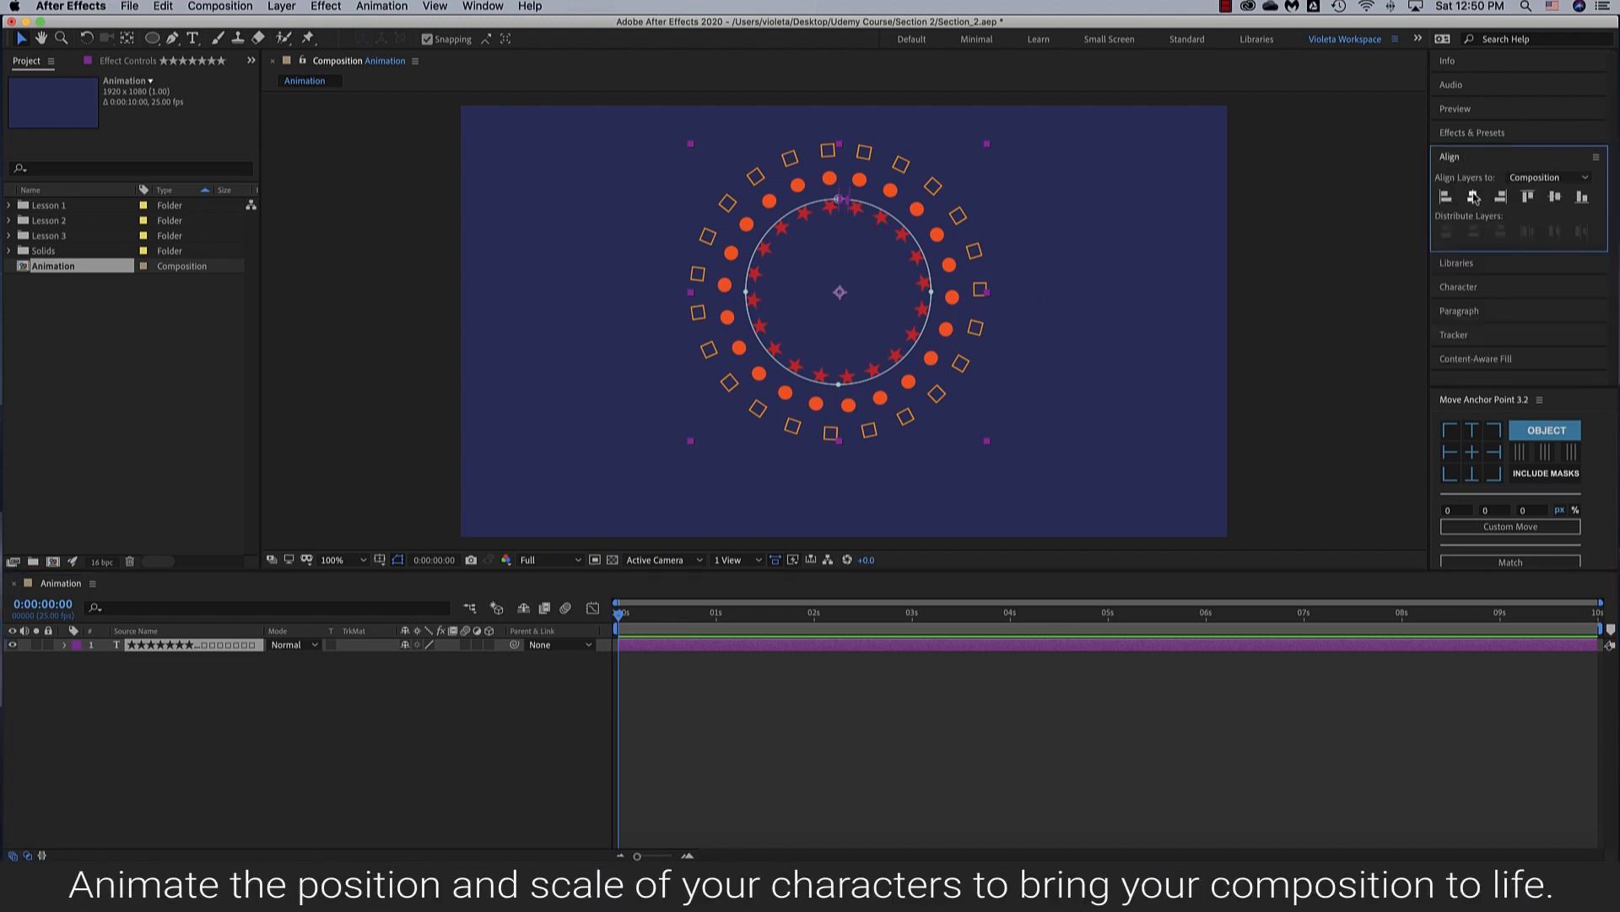
{"action": "left_click", "coordinate": [1472, 197]}
{"action": "left_click", "coordinate": [1558, 199]}
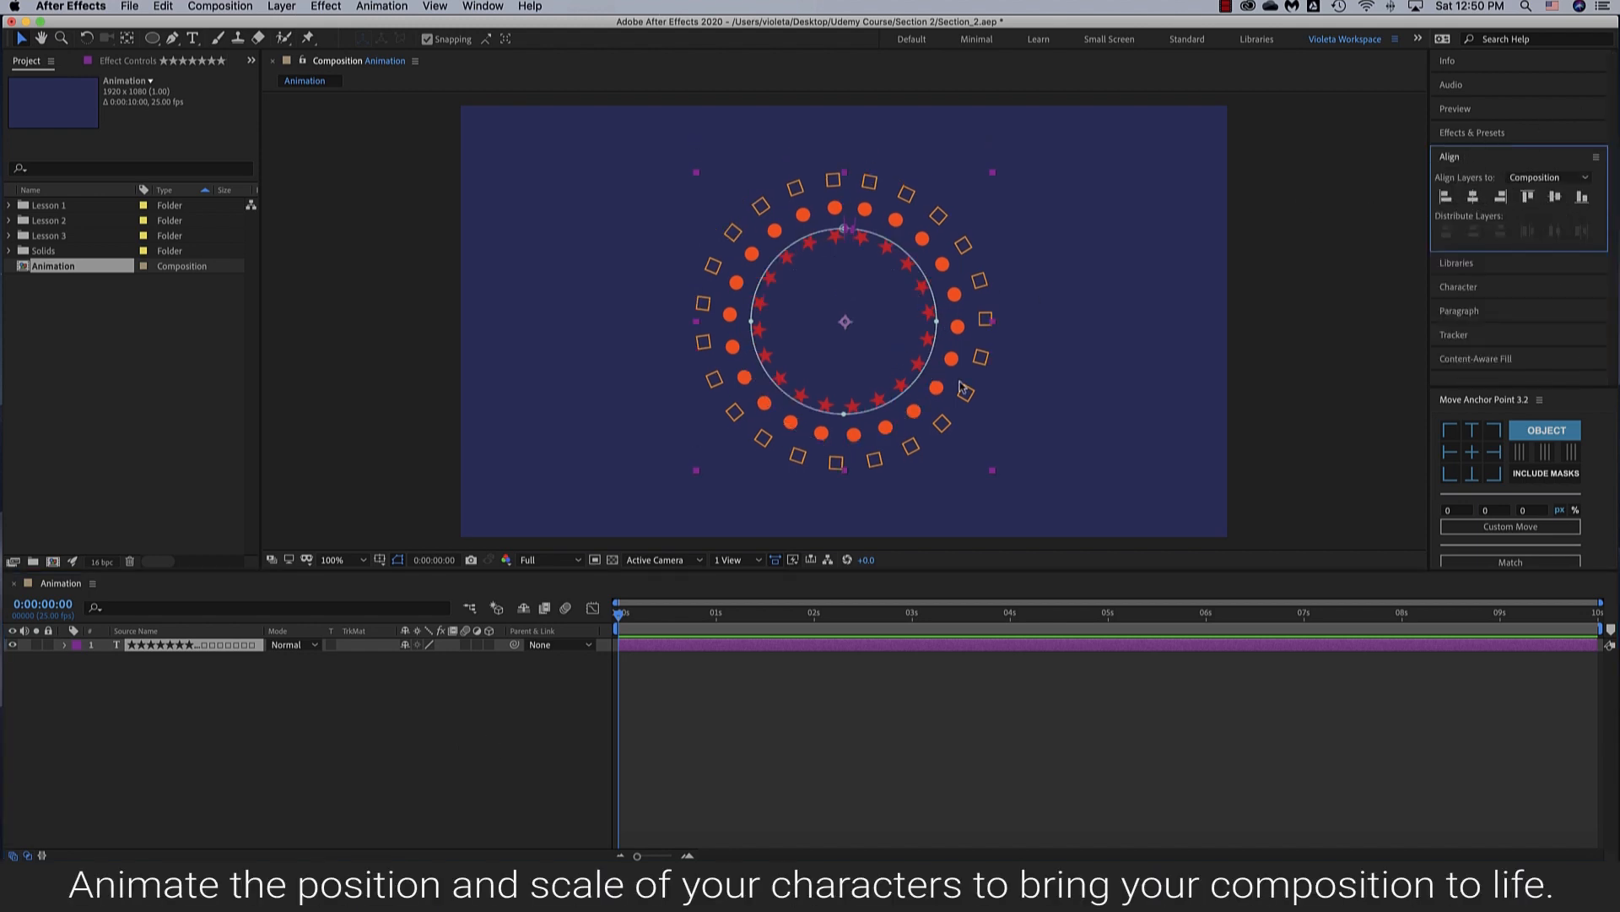
{"action": "left_click", "coordinate": [461, 716]}
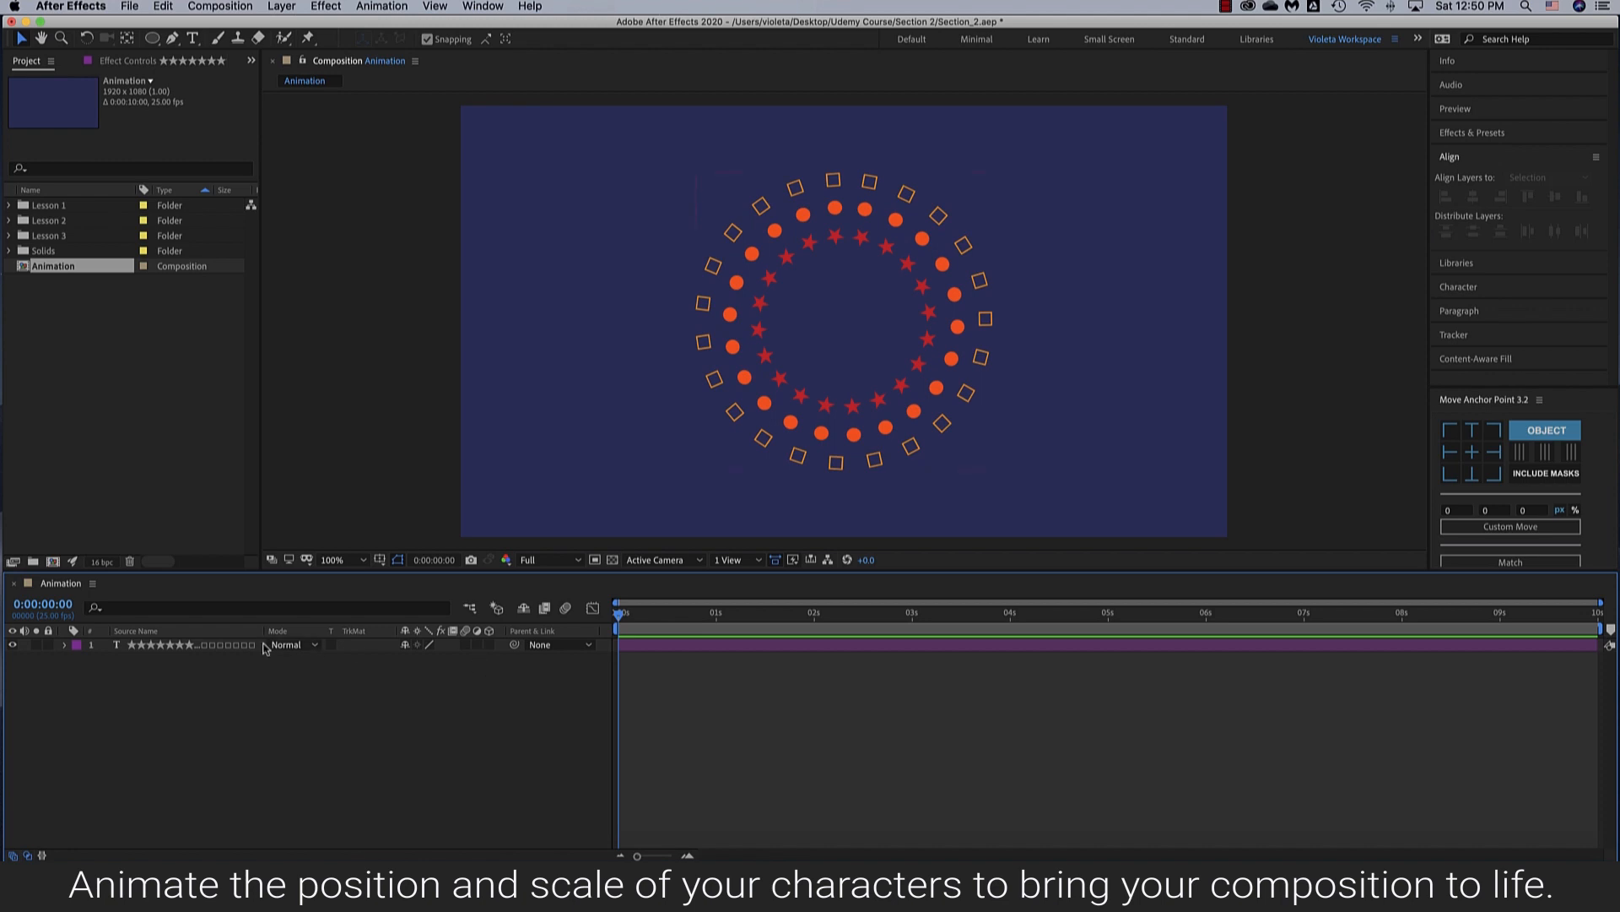
Add Scale and Rotation keyframes to the text layer at the start of the composition, with Scale set to 0%
{"action": "left_click", "coordinate": [223, 645]}
{"action": "key", "text": "s"}
{"action": "key", "text": "shift+r"}
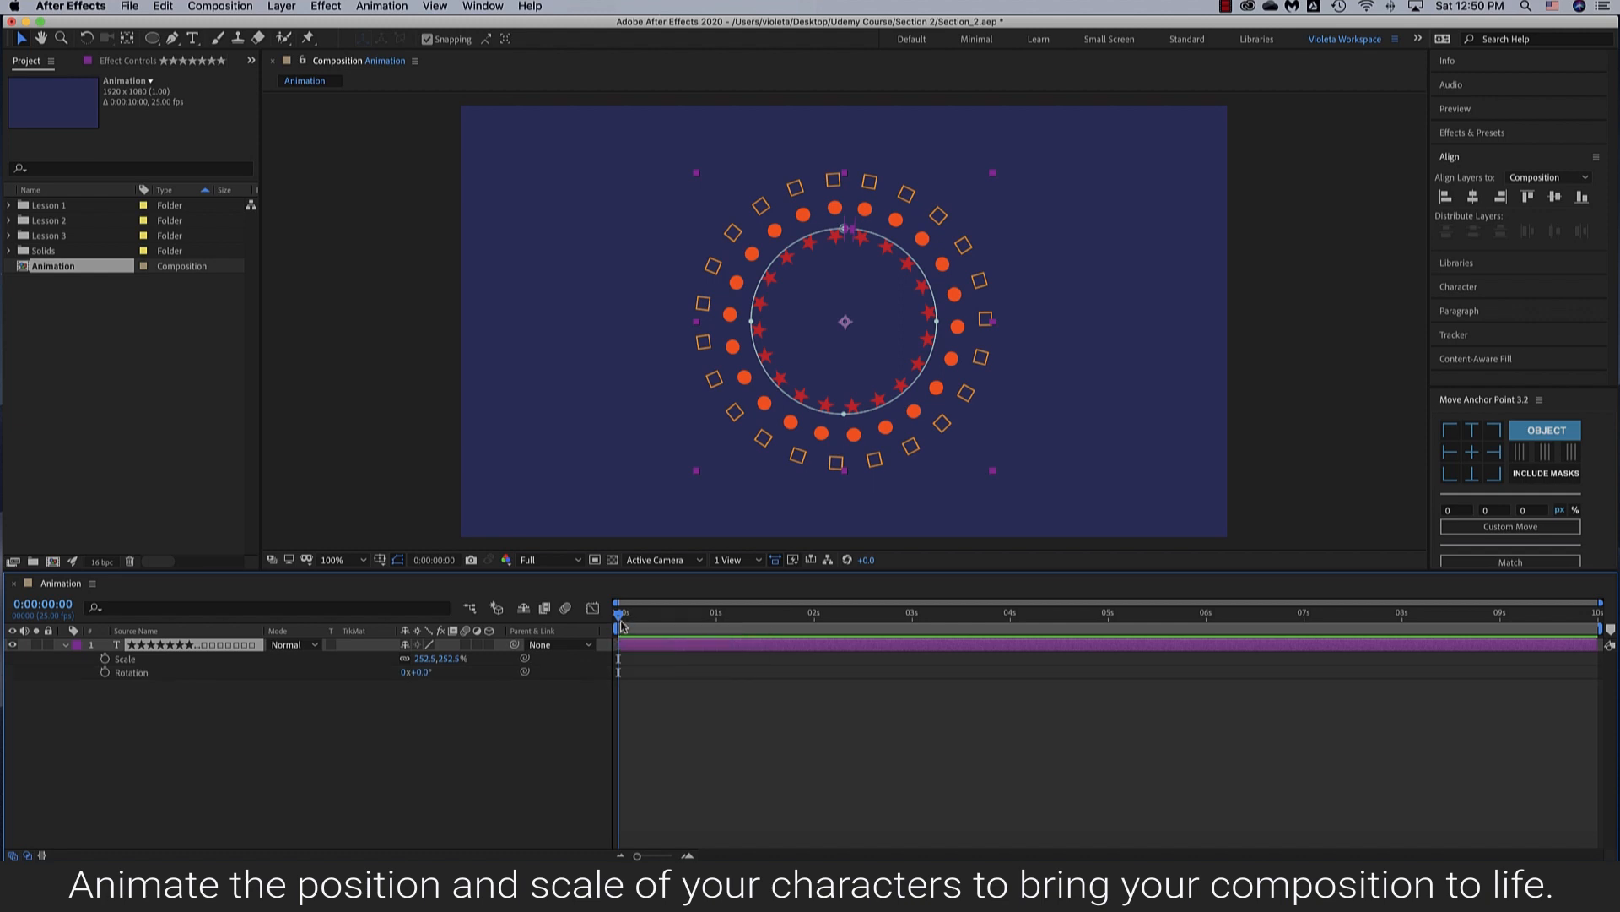
{"action": "left_click", "coordinate": [628, 616]}
{"action": "key", "text": "Home"}
{"action": "left_click", "coordinate": [104, 659]}
{"action": "left_click", "coordinate": [104, 672]}
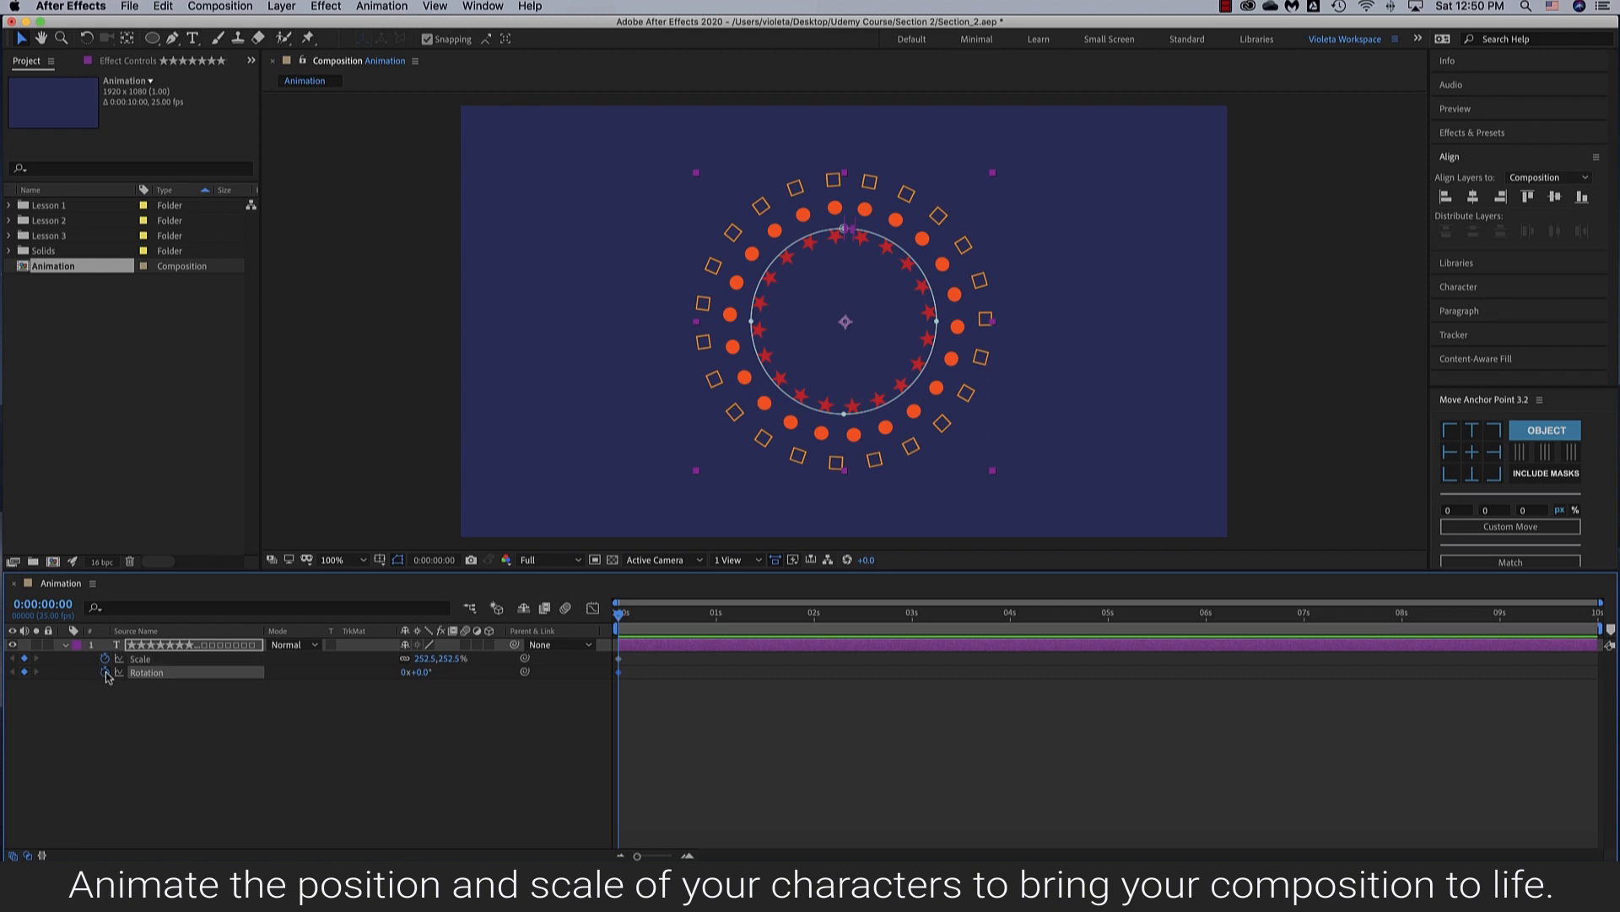
{"action": "left_click", "coordinate": [422, 659]}
{"action": "type", "text": "0"}
At 0:00:09:24, keyframe the text layer's Scale at 250% and Rotation at 2 full turns, and preview the animation
{"action": "left_click_drag", "start_coordinate": [619, 615], "coordinate": [1585, 696]}
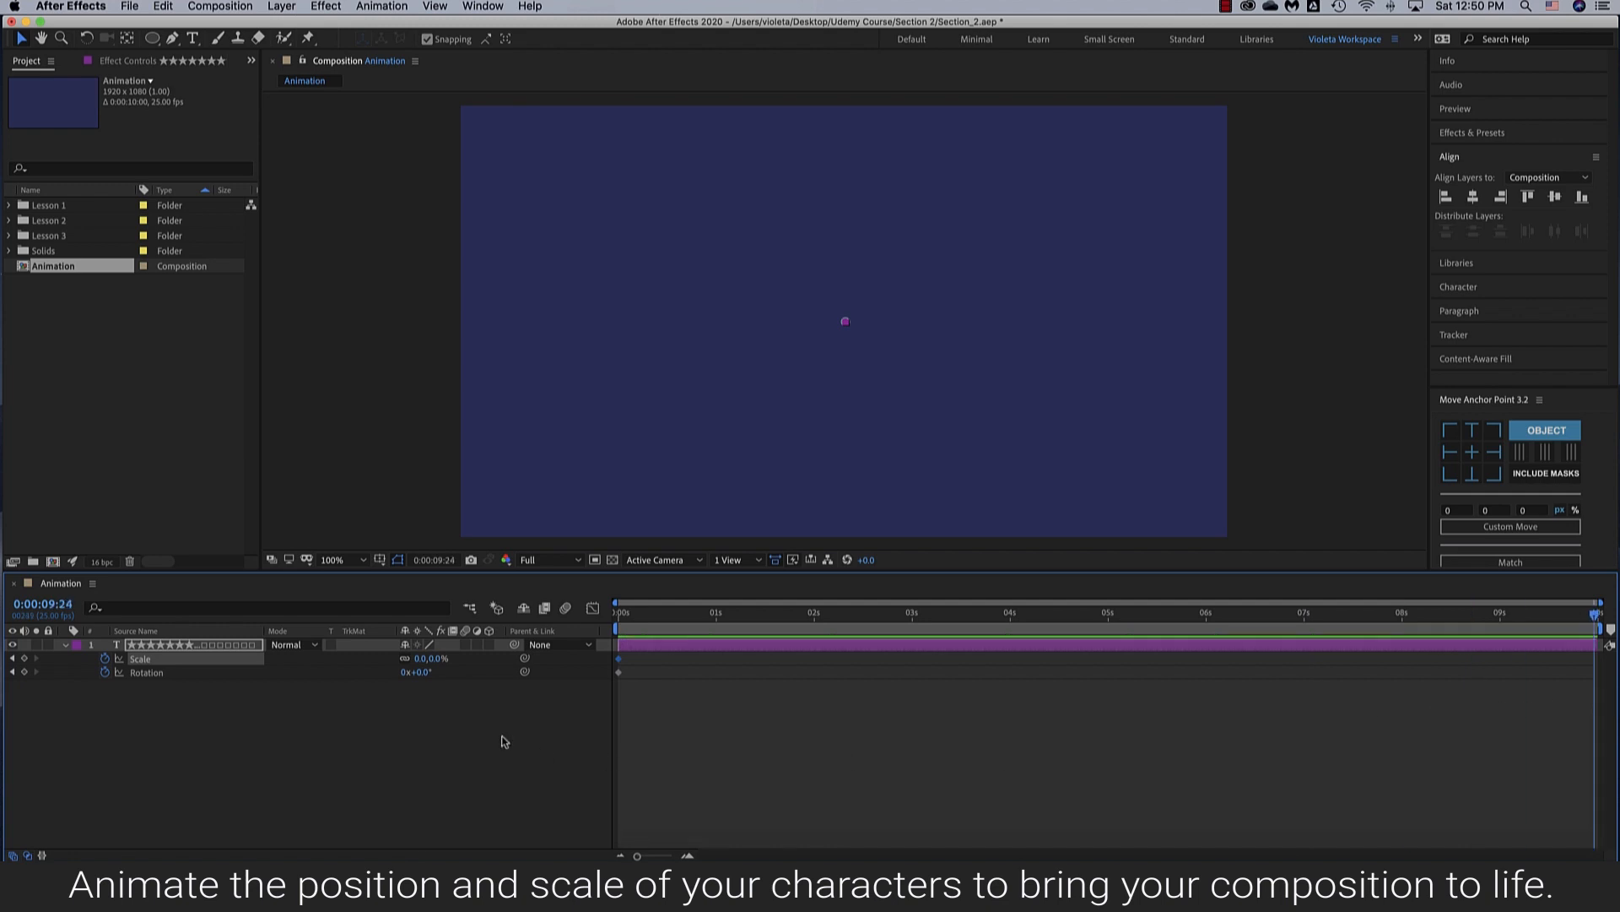
{"action": "left_click", "coordinate": [419, 658]}
{"action": "left_click", "coordinate": [406, 673]}
{"action": "type", "text": "2"}
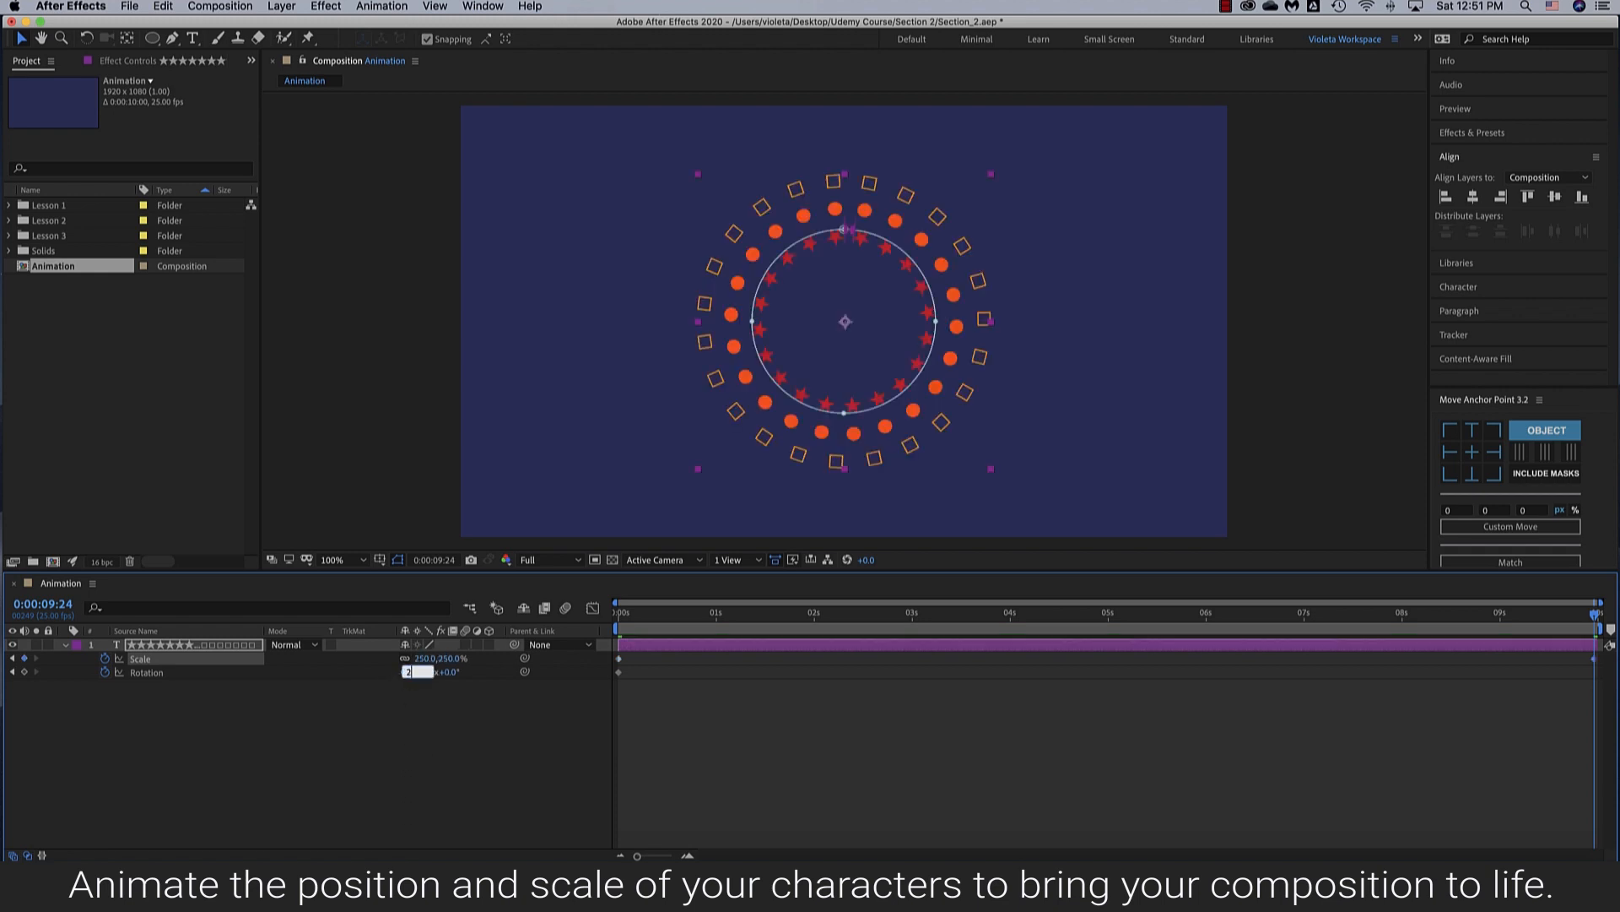
{"action": "left_click", "coordinate": [437, 762]}
{"action": "key", "text": "space"}
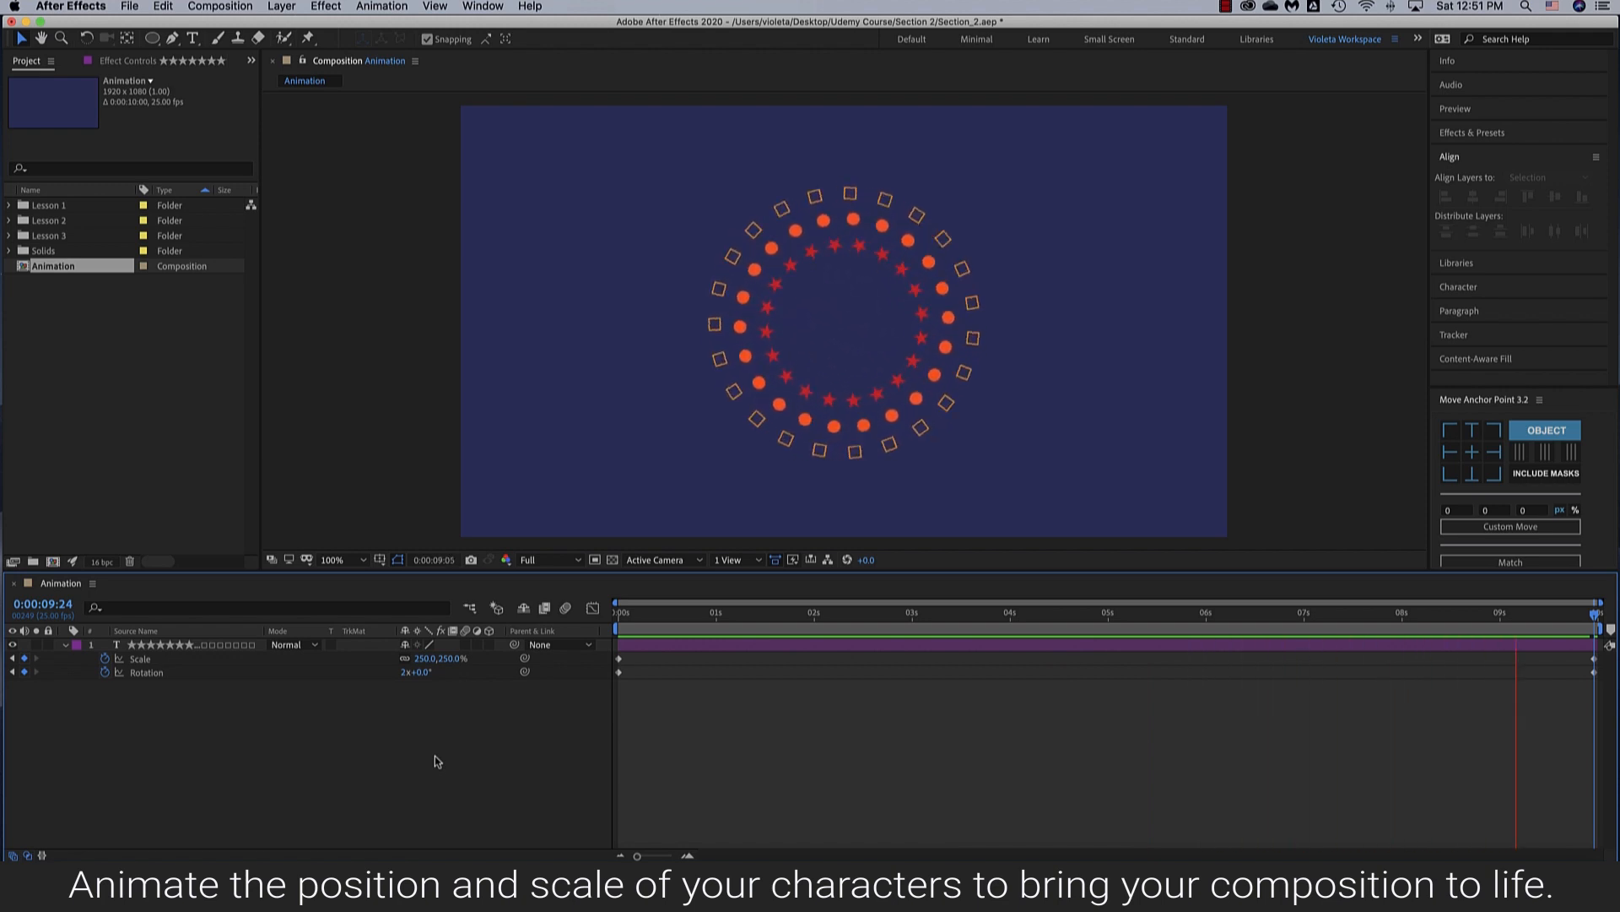
{"action": "key", "text": "space"}
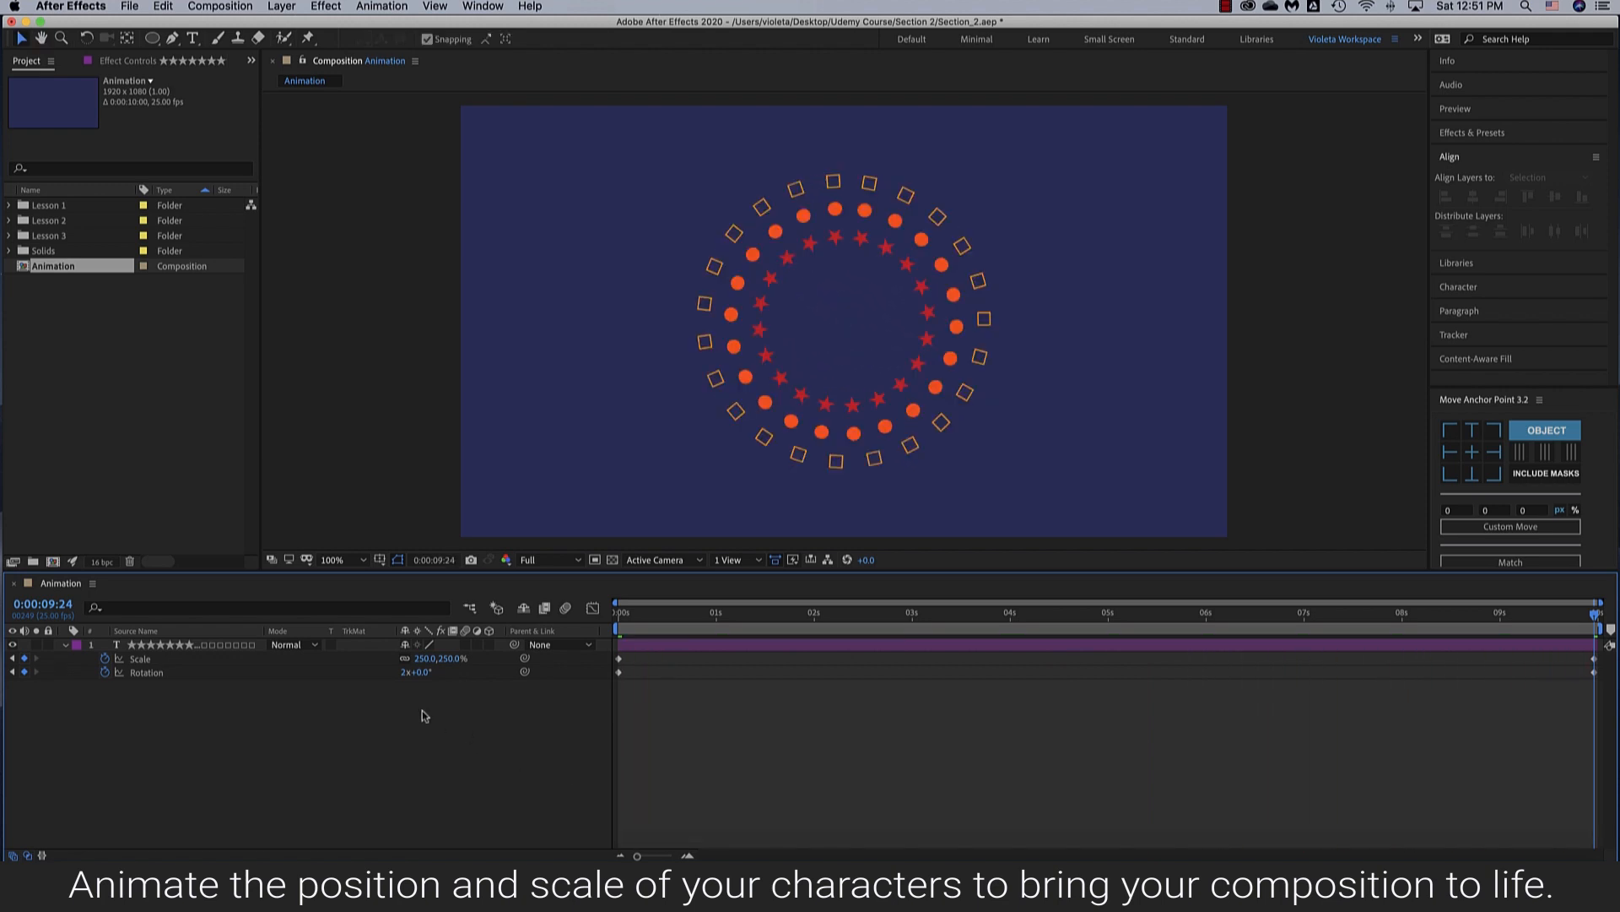
Apply Easy Ease to all Scale and Rotation keyframes of the text layer
{"action": "left_click", "coordinate": [143, 663]}
{"action": "left_click", "coordinate": [146, 671], "text": "shift"}
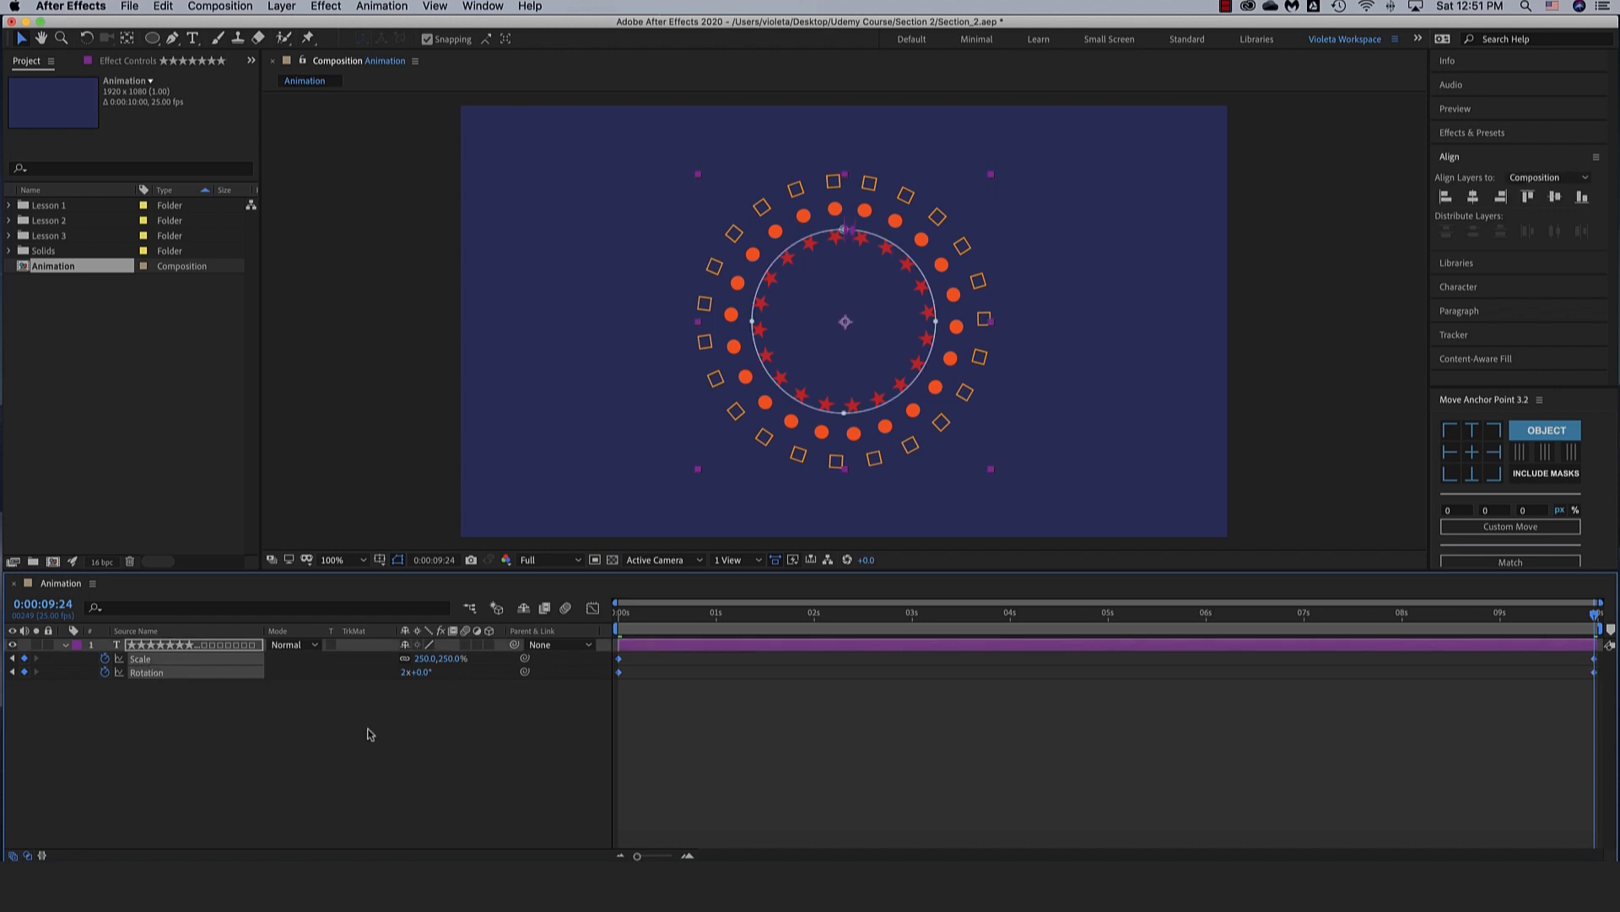
{"action": "right_click", "coordinate": [618, 674]}
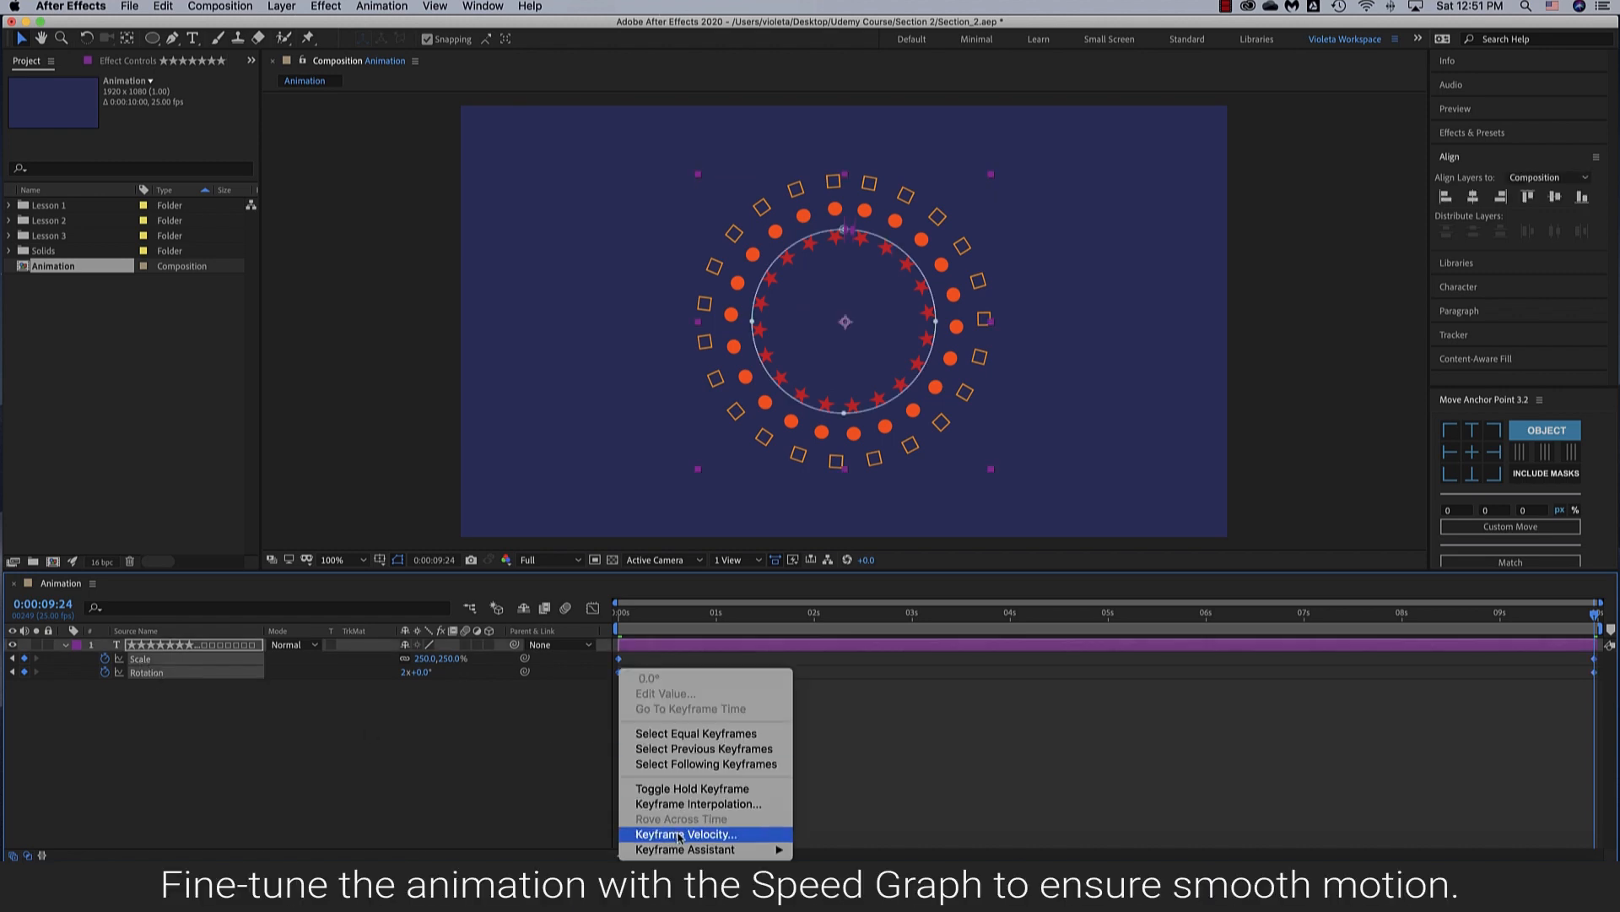
{"action": "mouse_move", "coordinate": [687, 848]}
{"action": "left_click", "coordinate": [840, 758]}
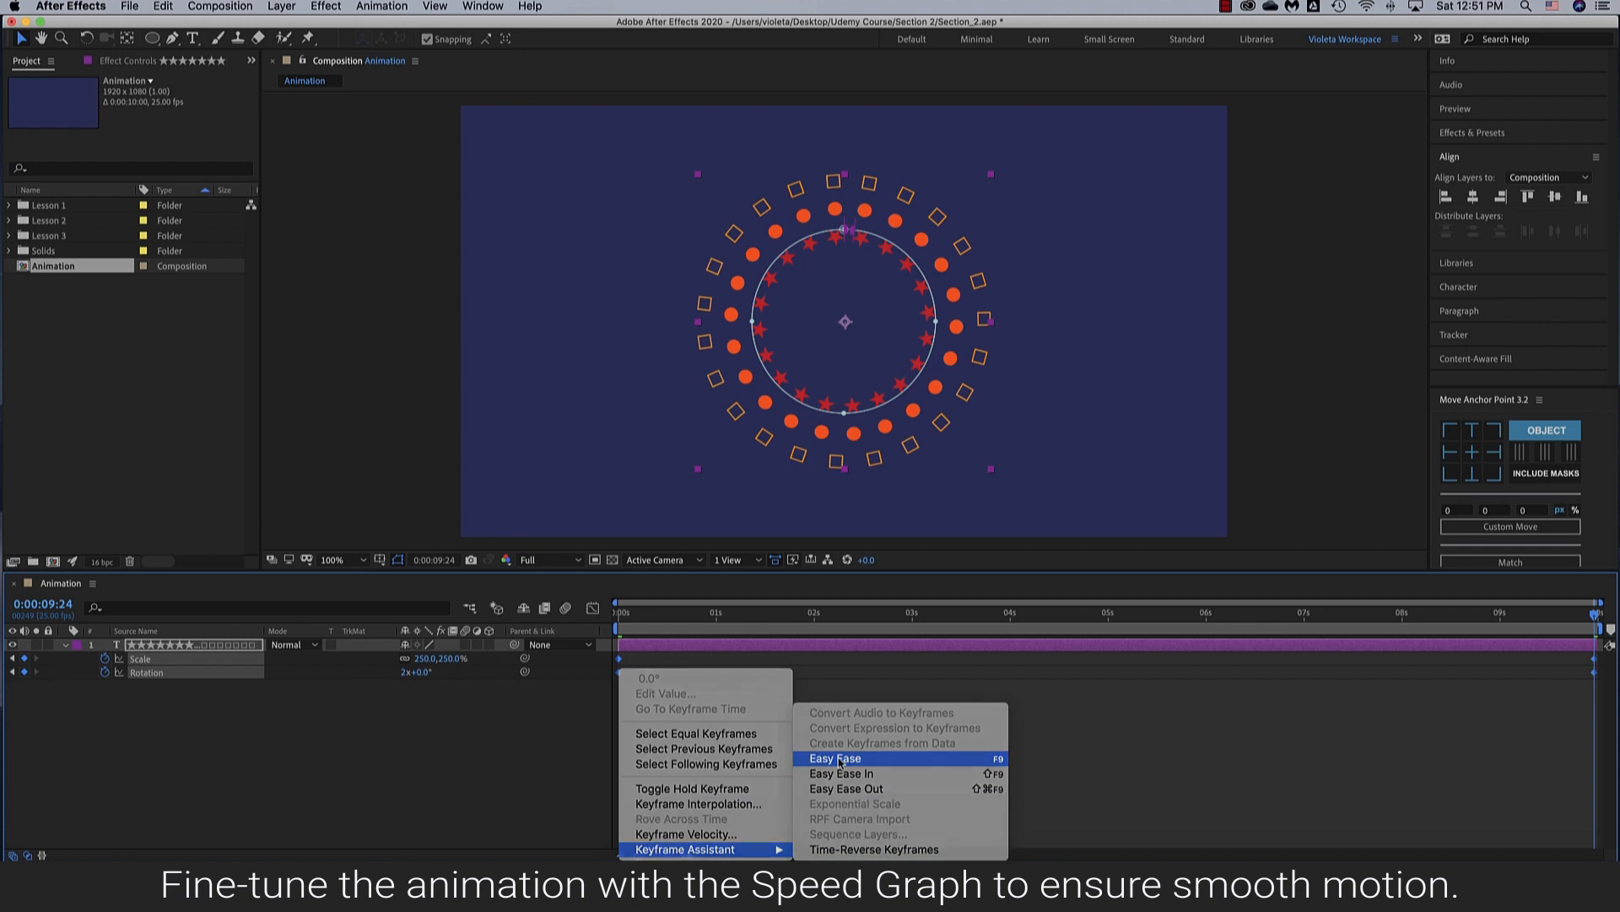
{"action": "left_click", "coordinate": [497, 741]}
Lengthen the ease into the last Scale keyframe in the graph editor and preview the animation
{"action": "left_click", "coordinate": [211, 660]}
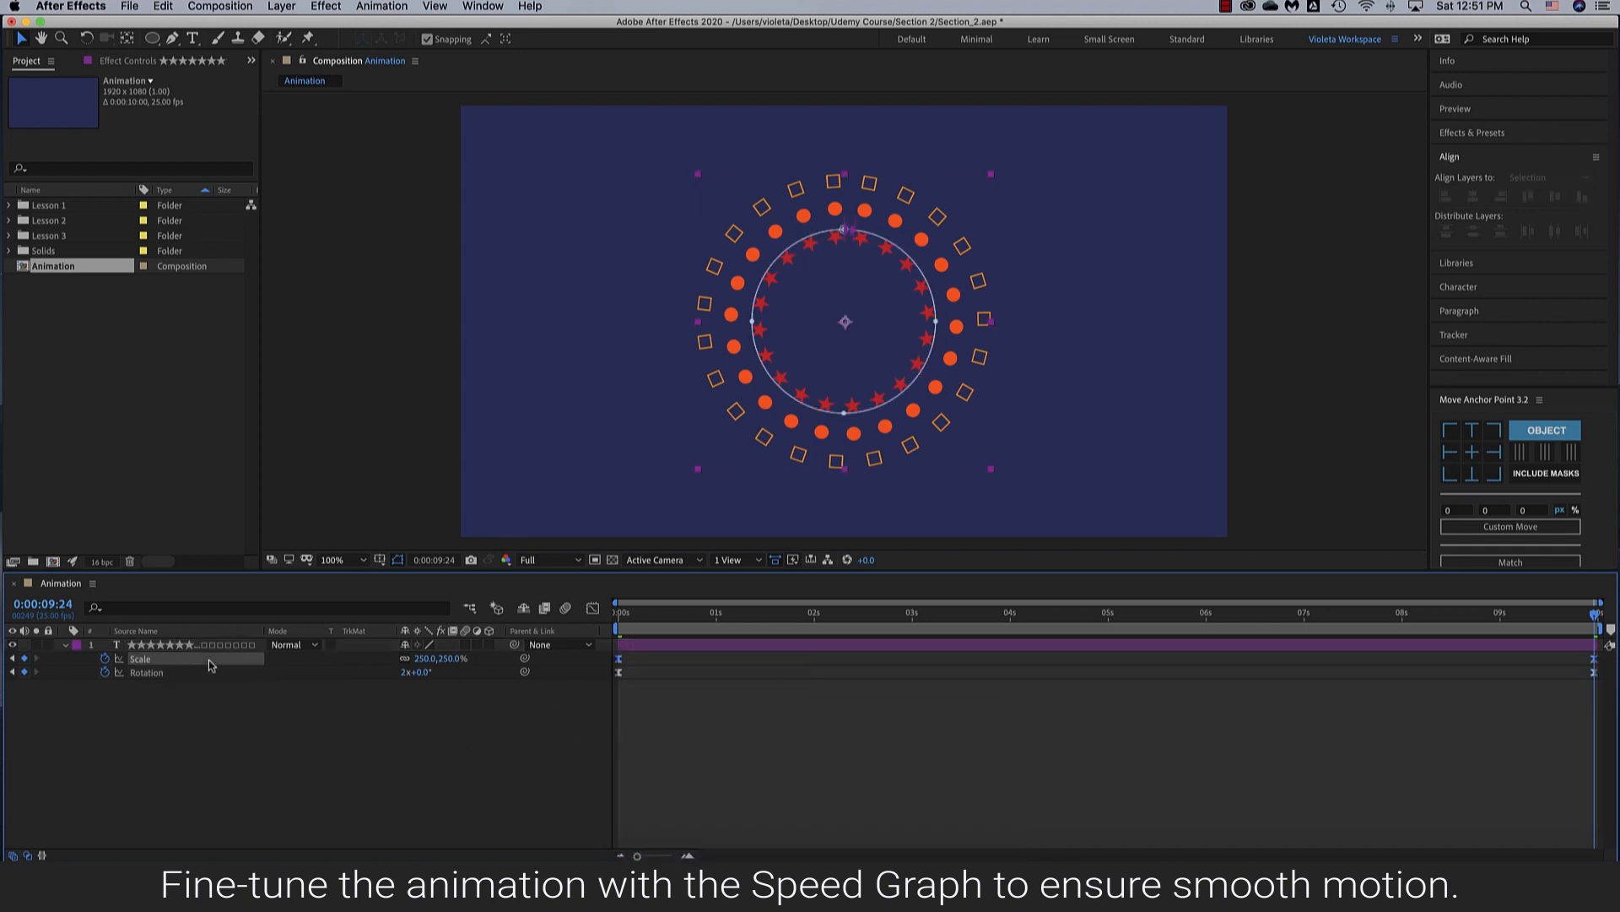
{"action": "left_click", "coordinate": [593, 608]}
{"action": "left_click", "coordinate": [1570, 795]}
{"action": "left_click_drag", "start_coordinate": [1430, 816], "coordinate": [1089, 818]}
{"action": "left_click", "coordinate": [525, 758]}
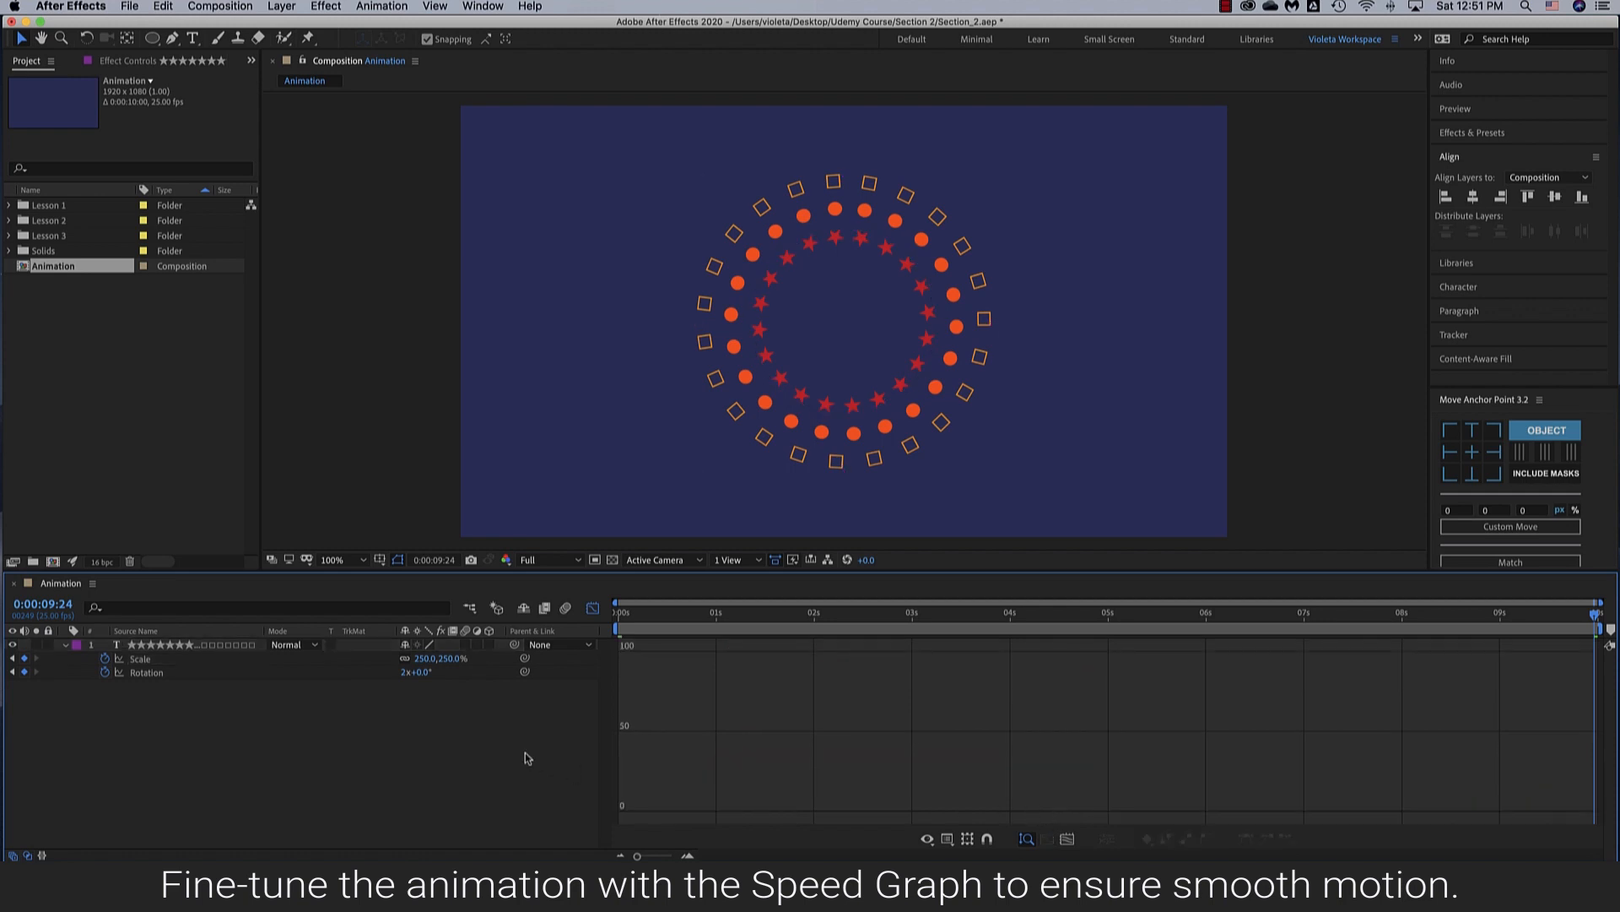
{"action": "left_click", "coordinate": [593, 611]}
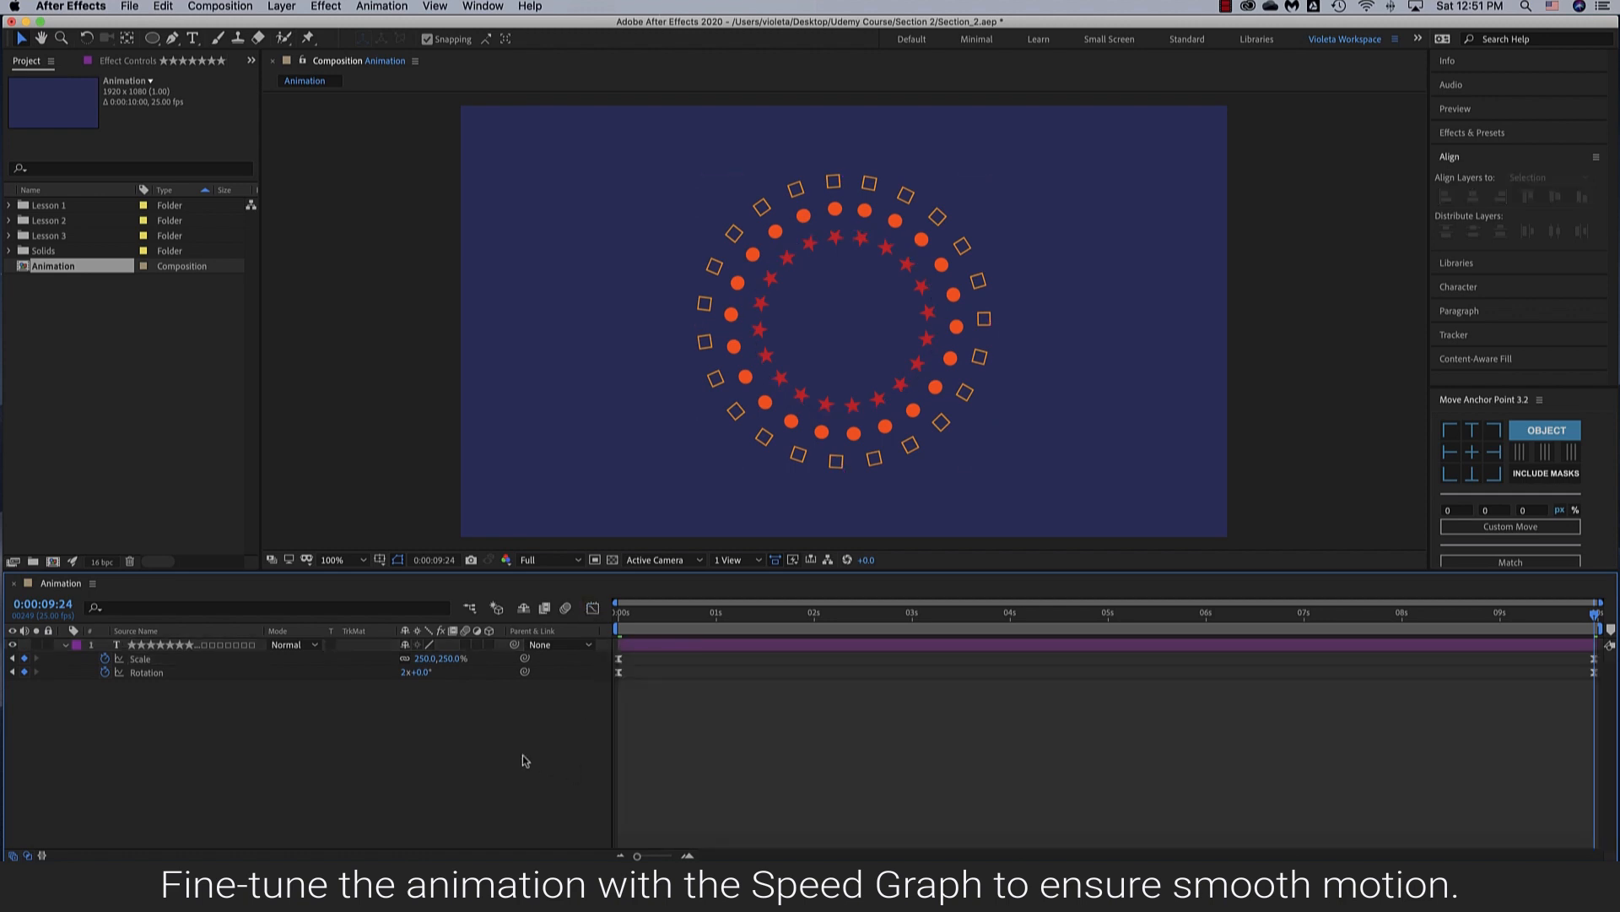
{"action": "key", "text": "space"}
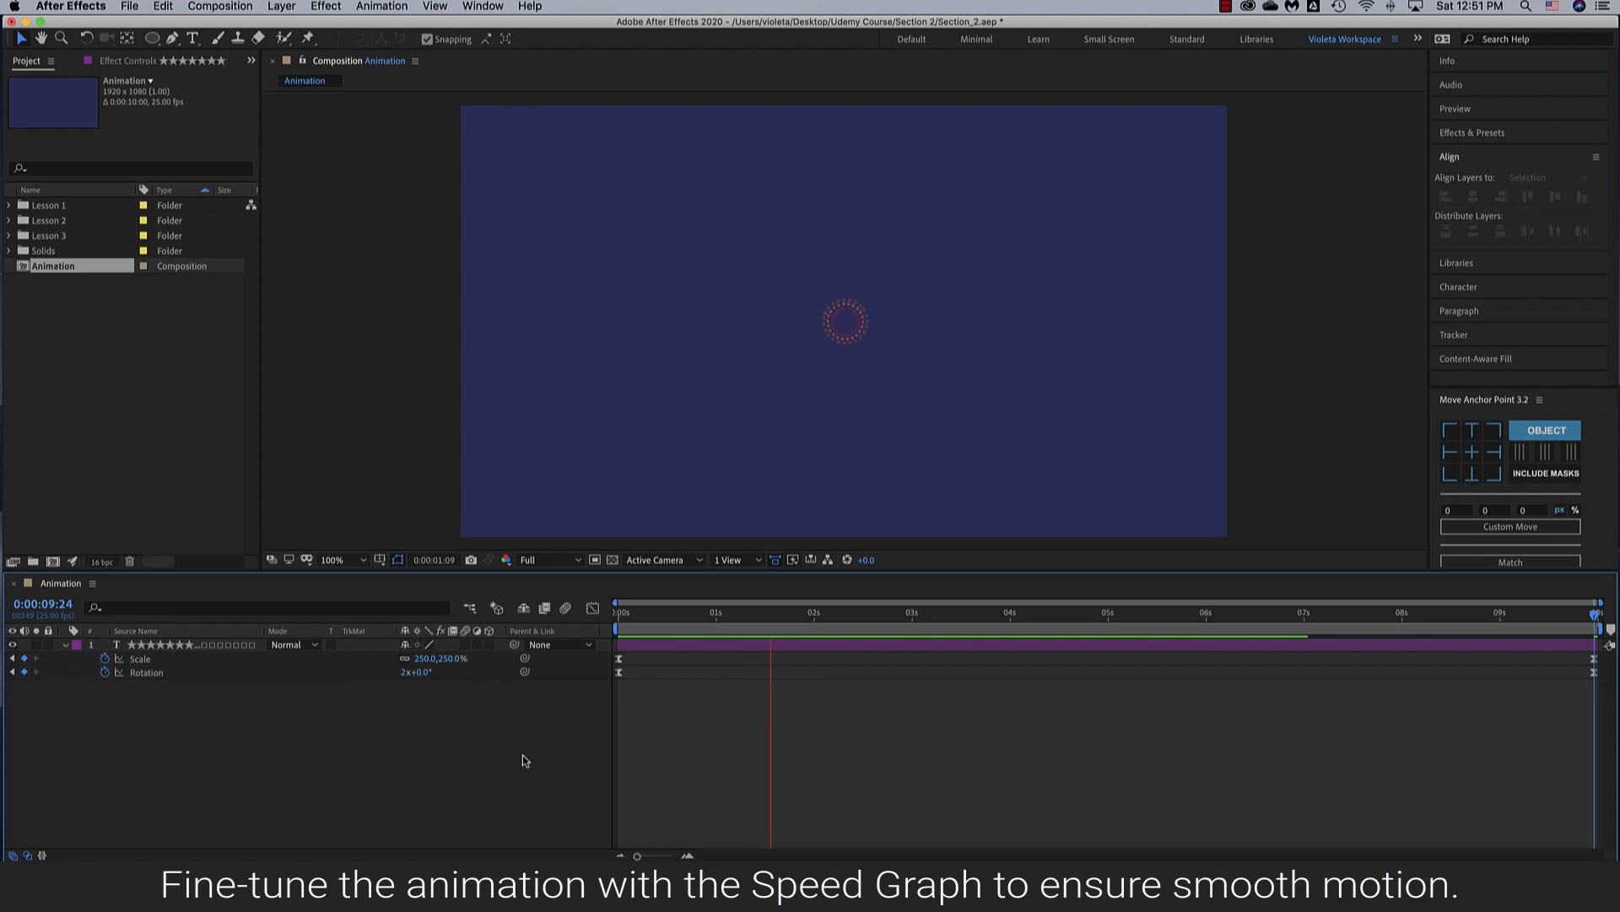